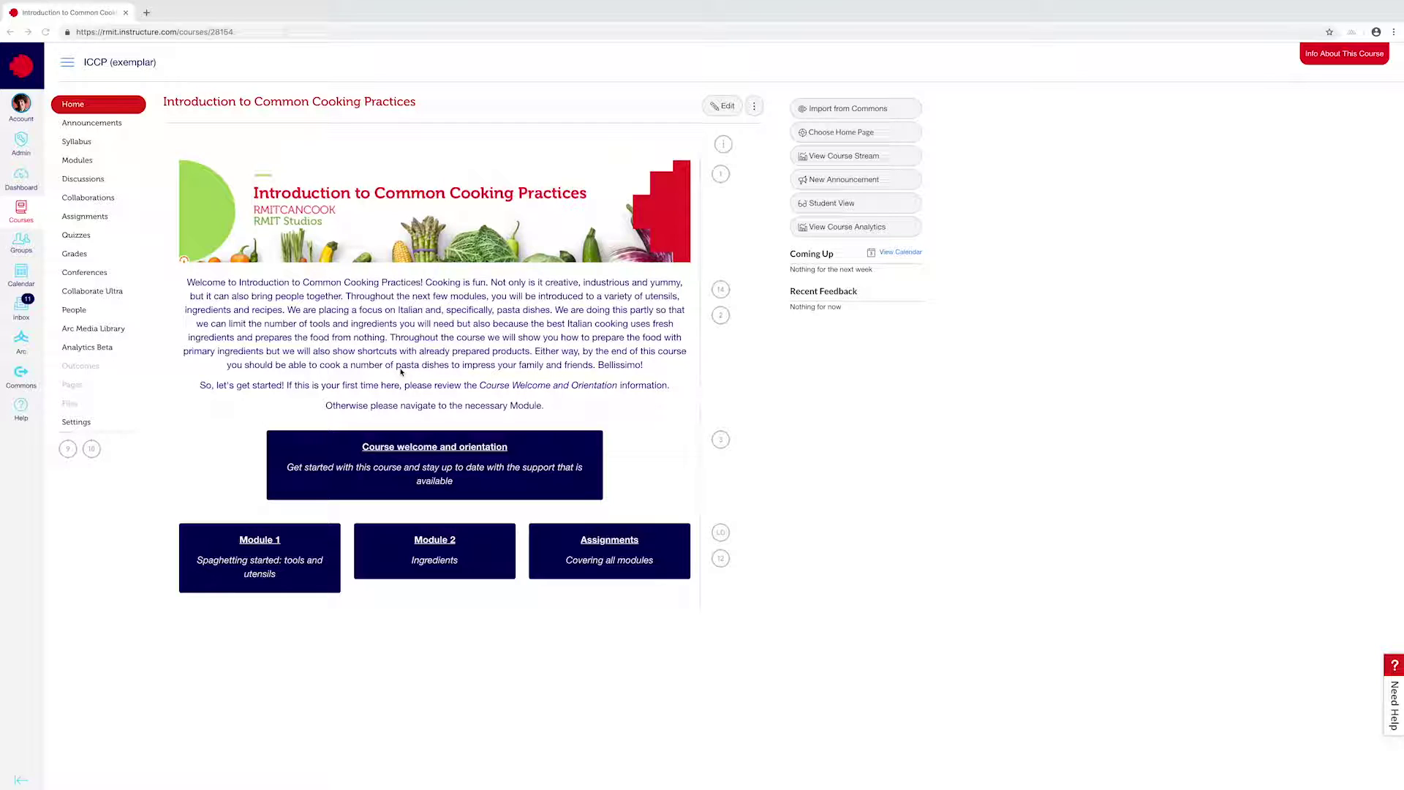
From the full course pages list, create a new page titled 'Global Glossary'
left_click(77, 385)
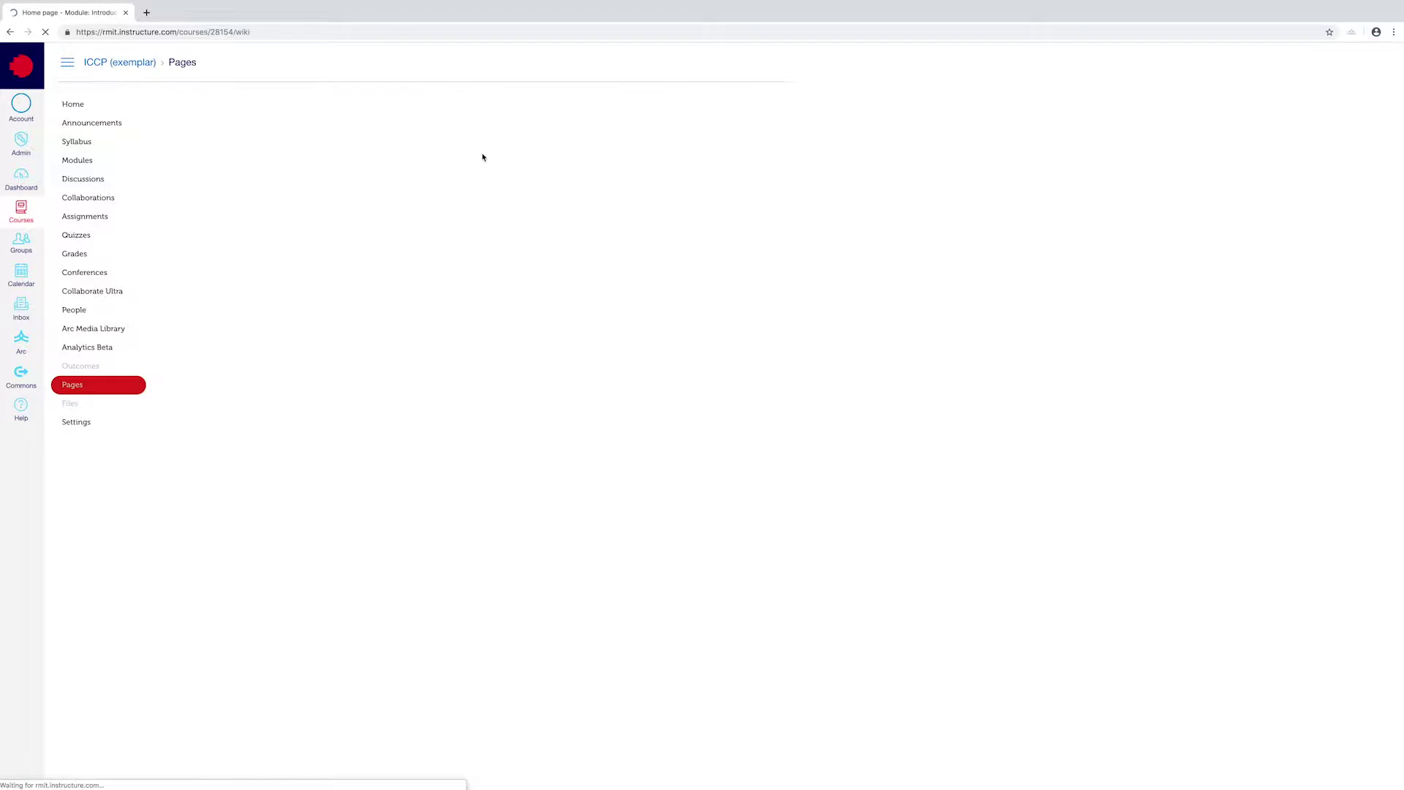
left_click(196, 105)
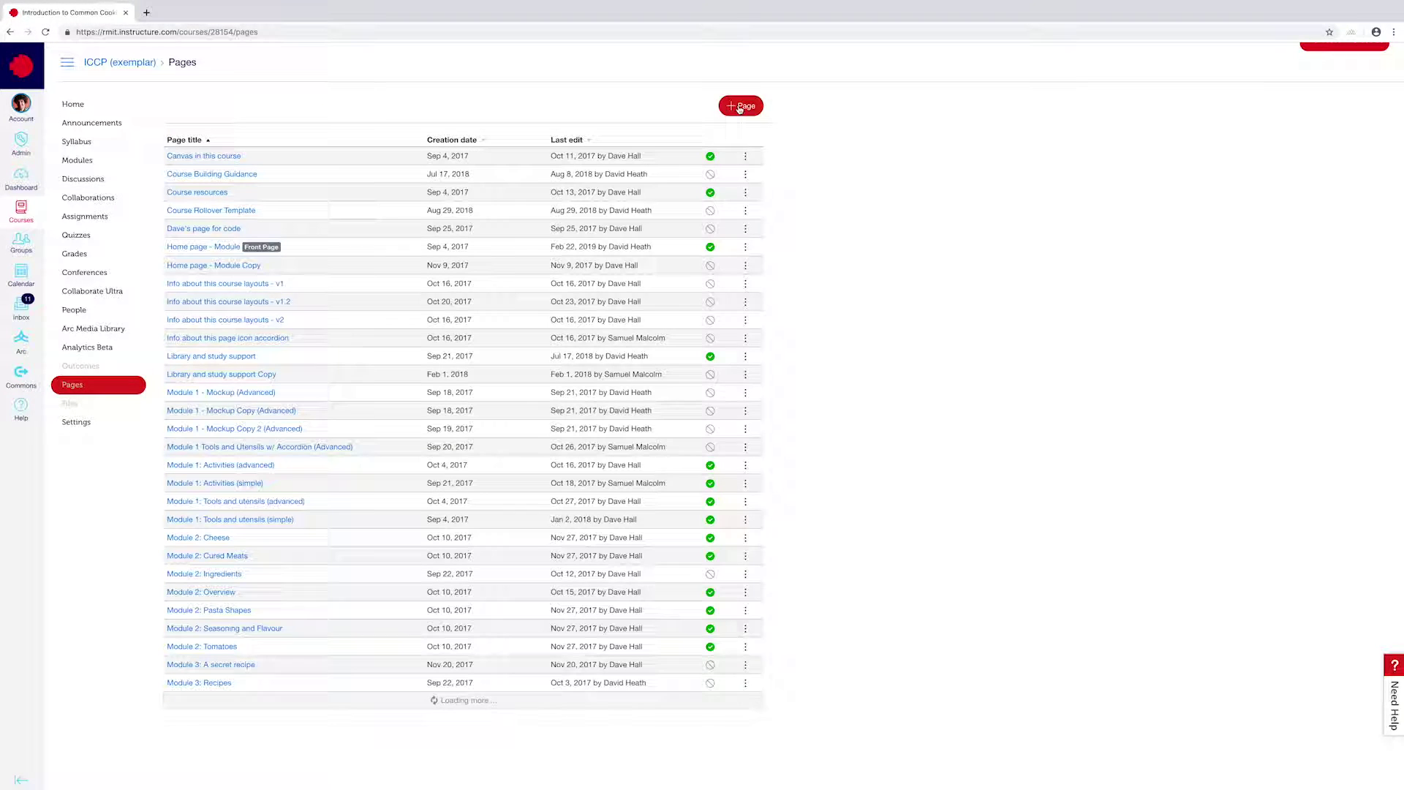
left_click(739, 107)
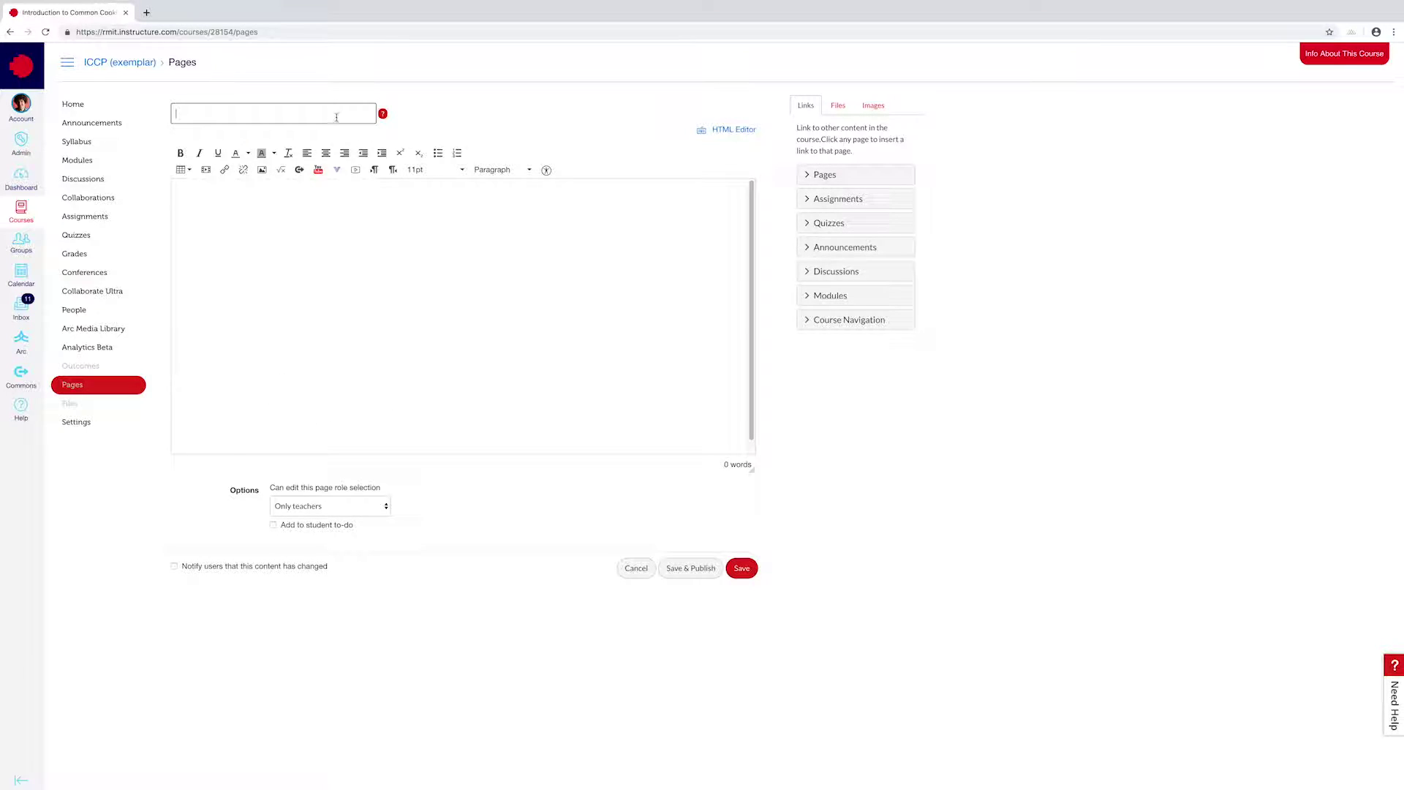
left_click(334, 115)
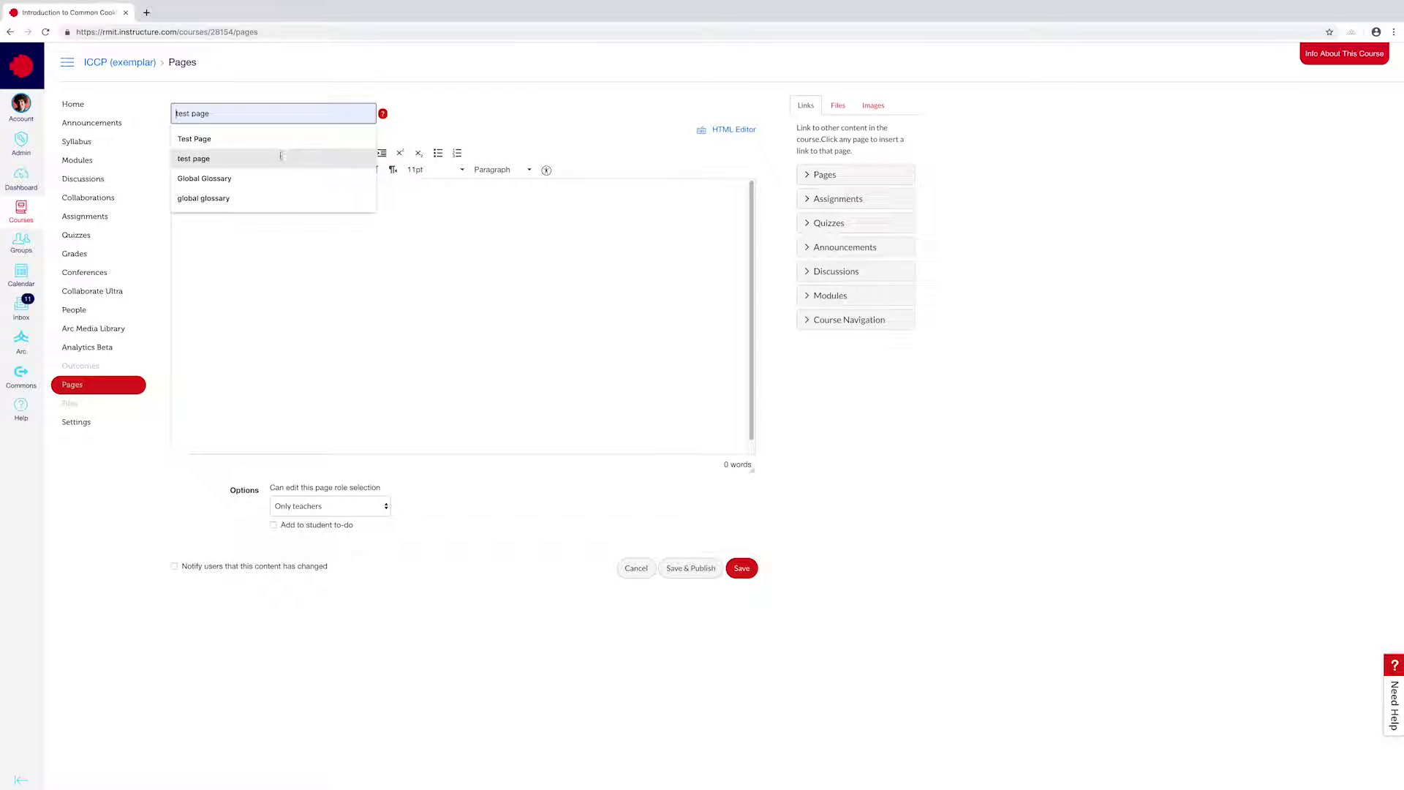
left_click(266, 178)
left_click(244, 188)
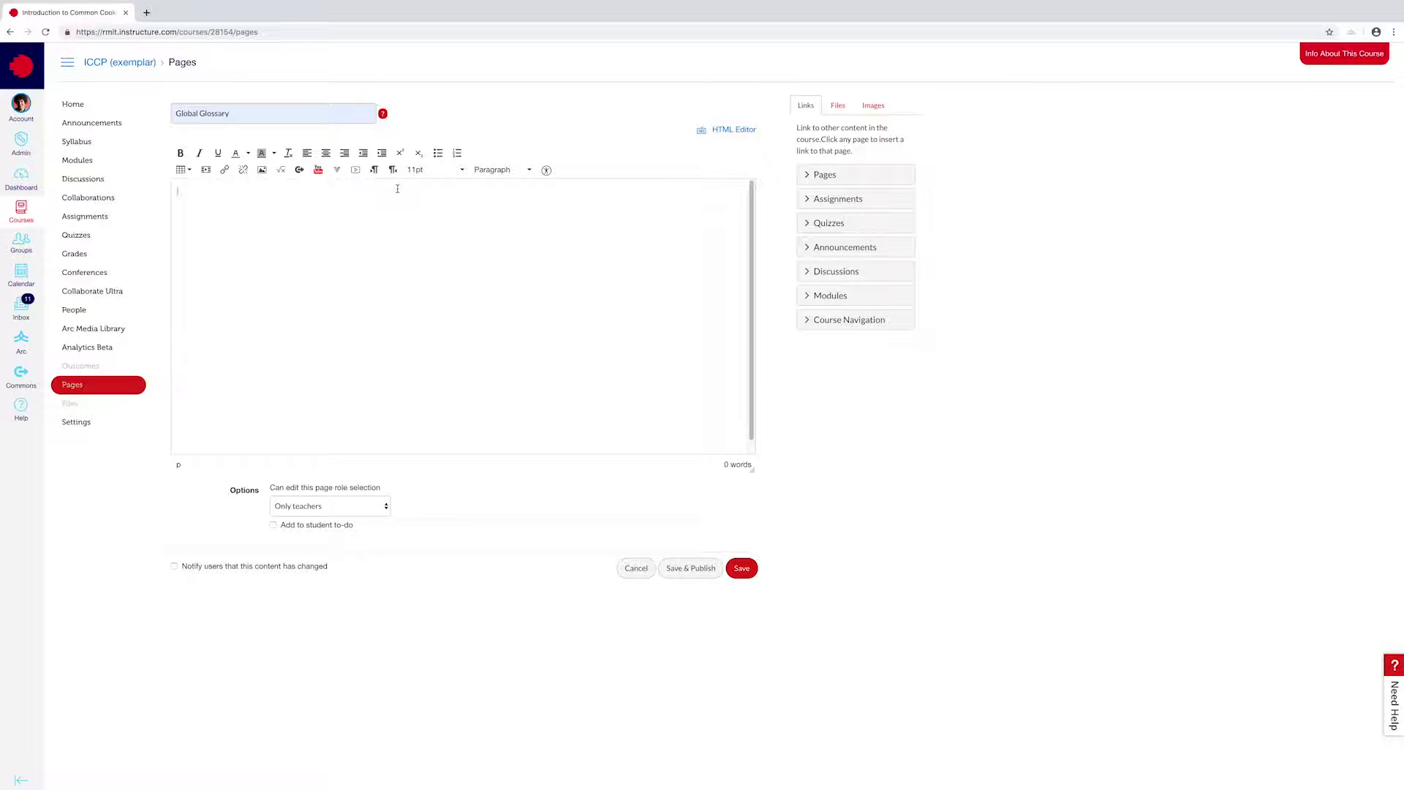
Type 'pasta' in the page body and format it as a Header 2 heading
type("pas")
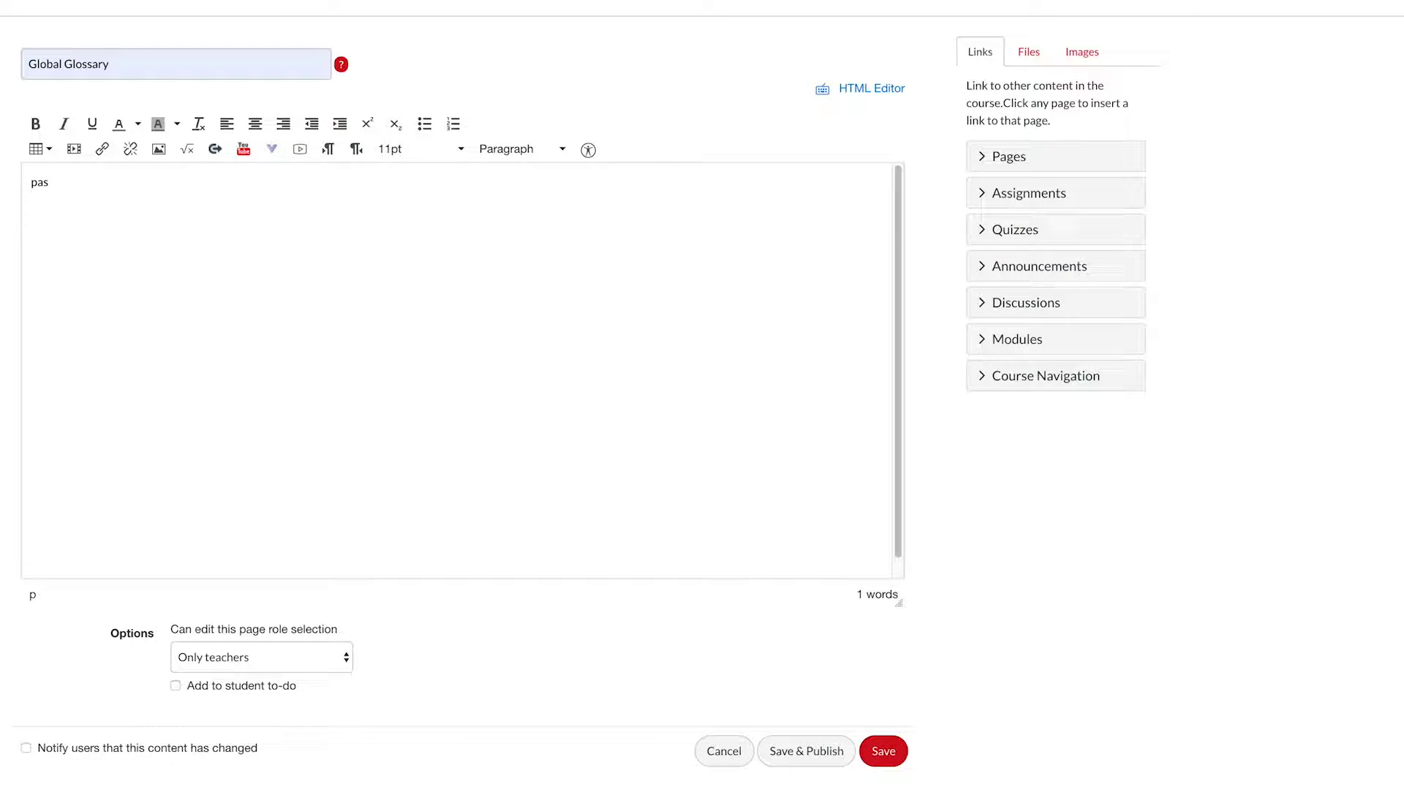
type("ta")
left_click_drag(60, 182, 29, 182)
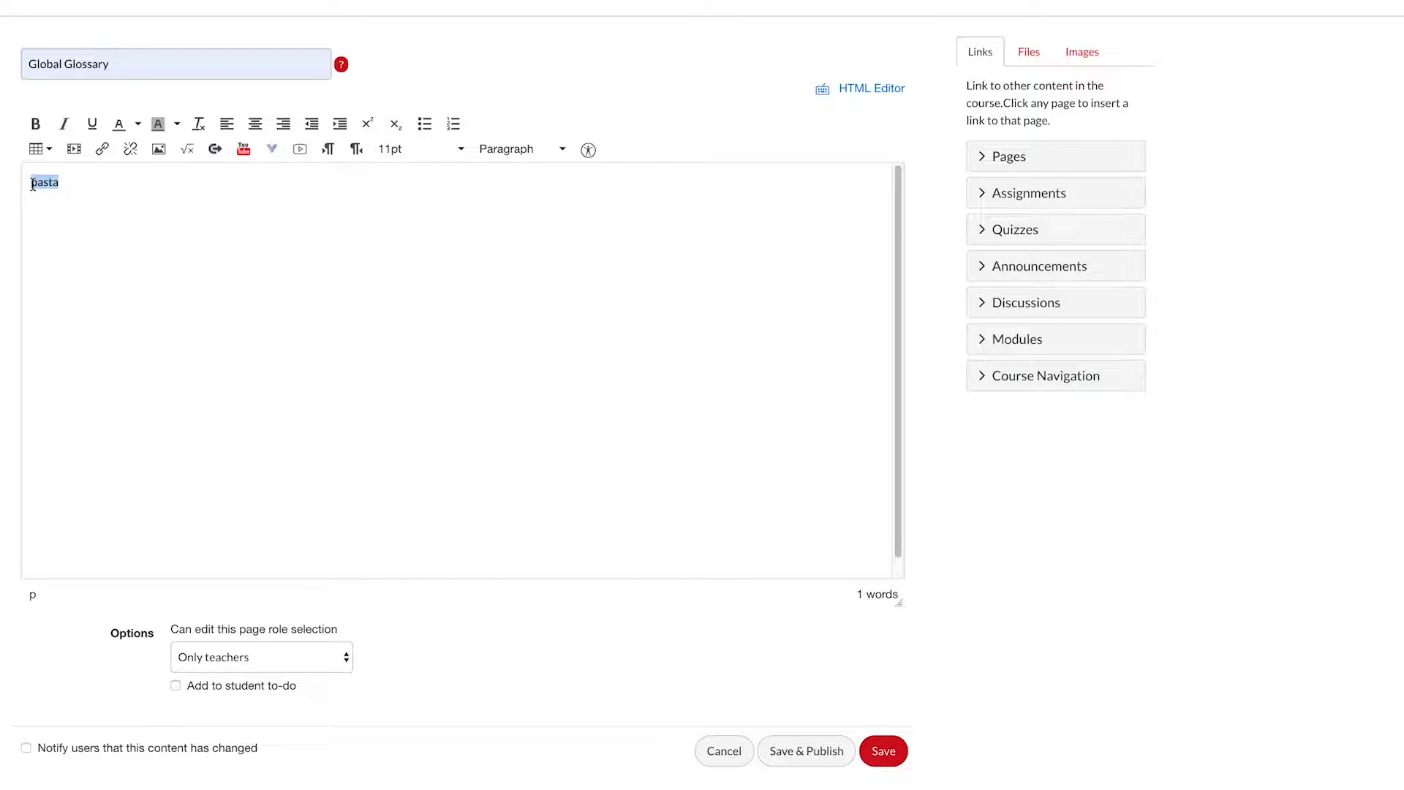
left_click(561, 149)
left_click(539, 203)
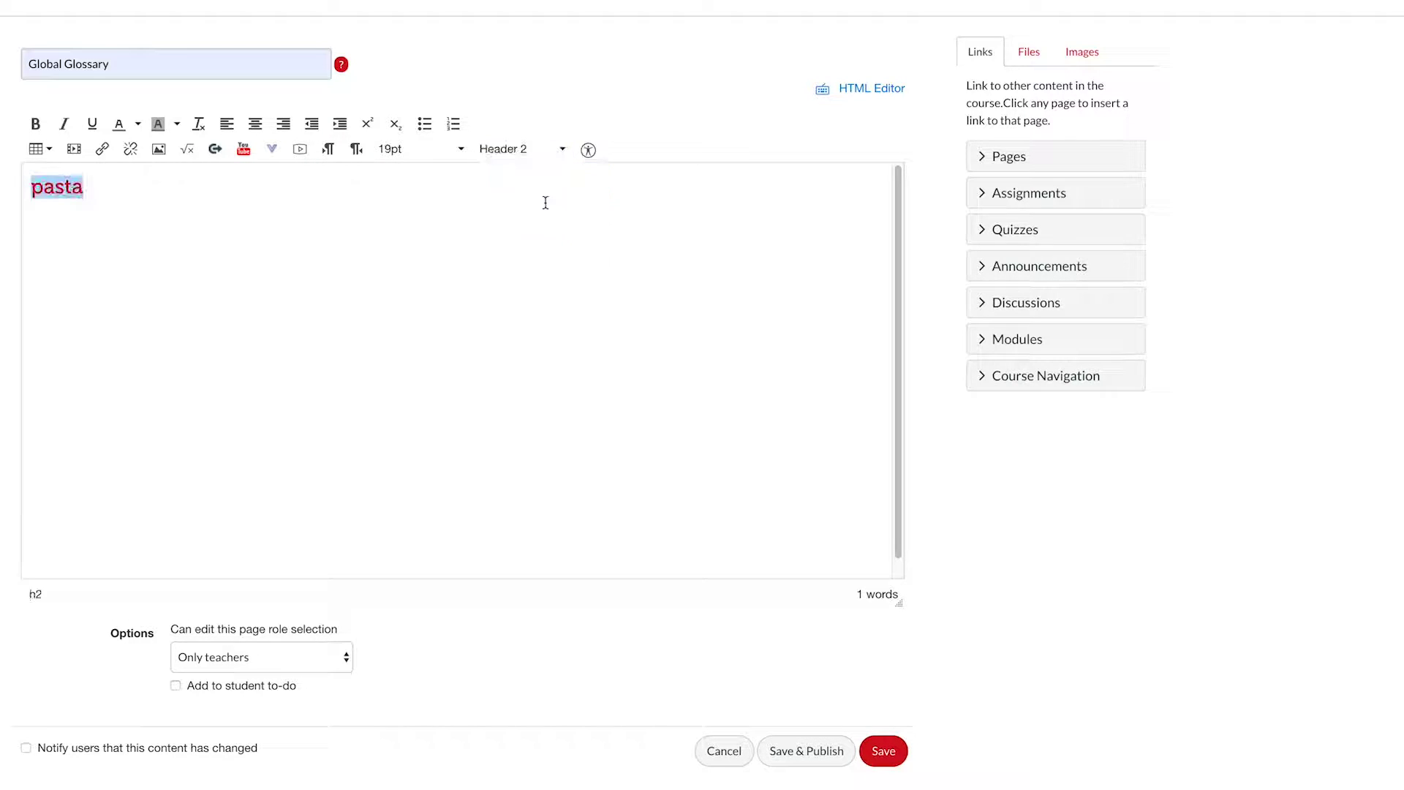
left_click(117, 194)
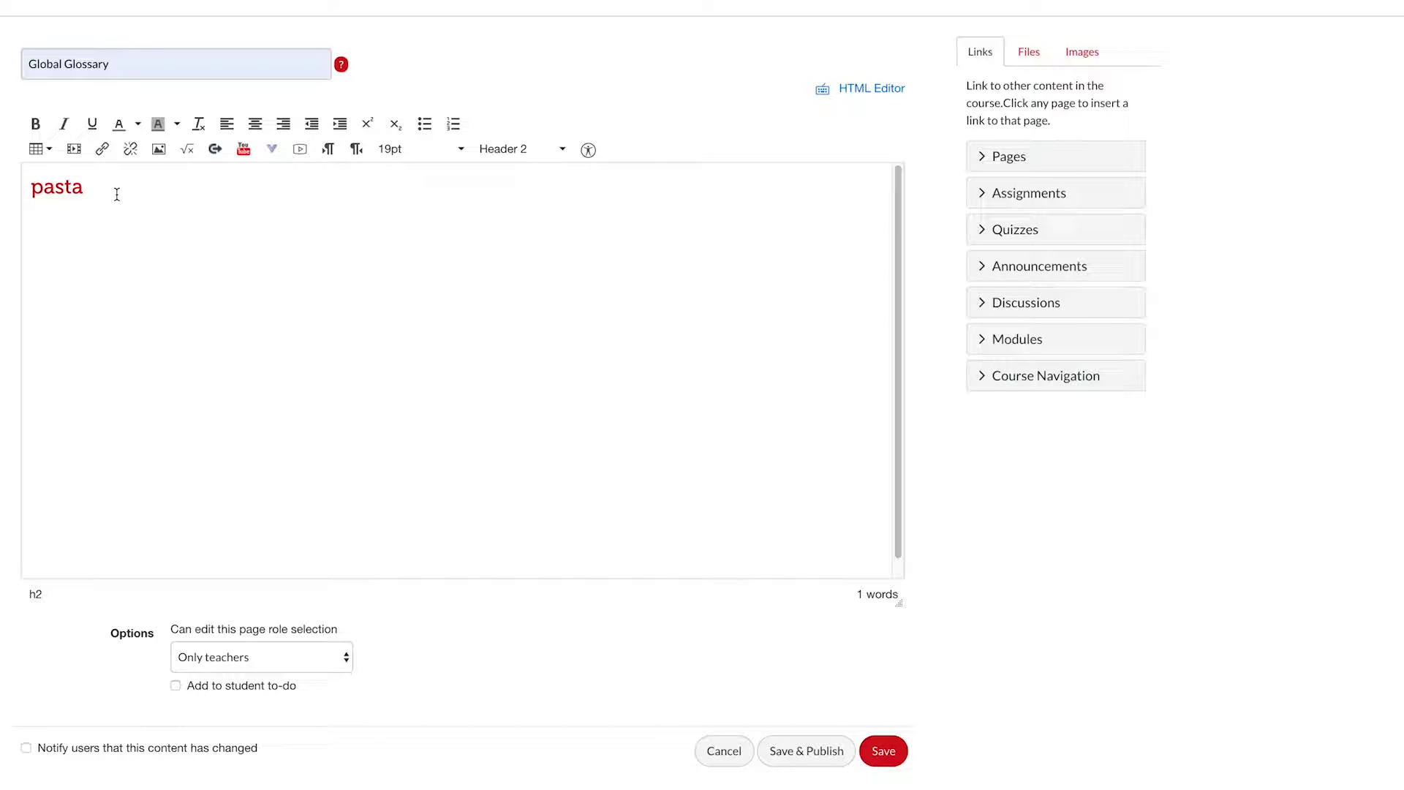
key("Return")
left_click_drag(85, 187, 29, 188)
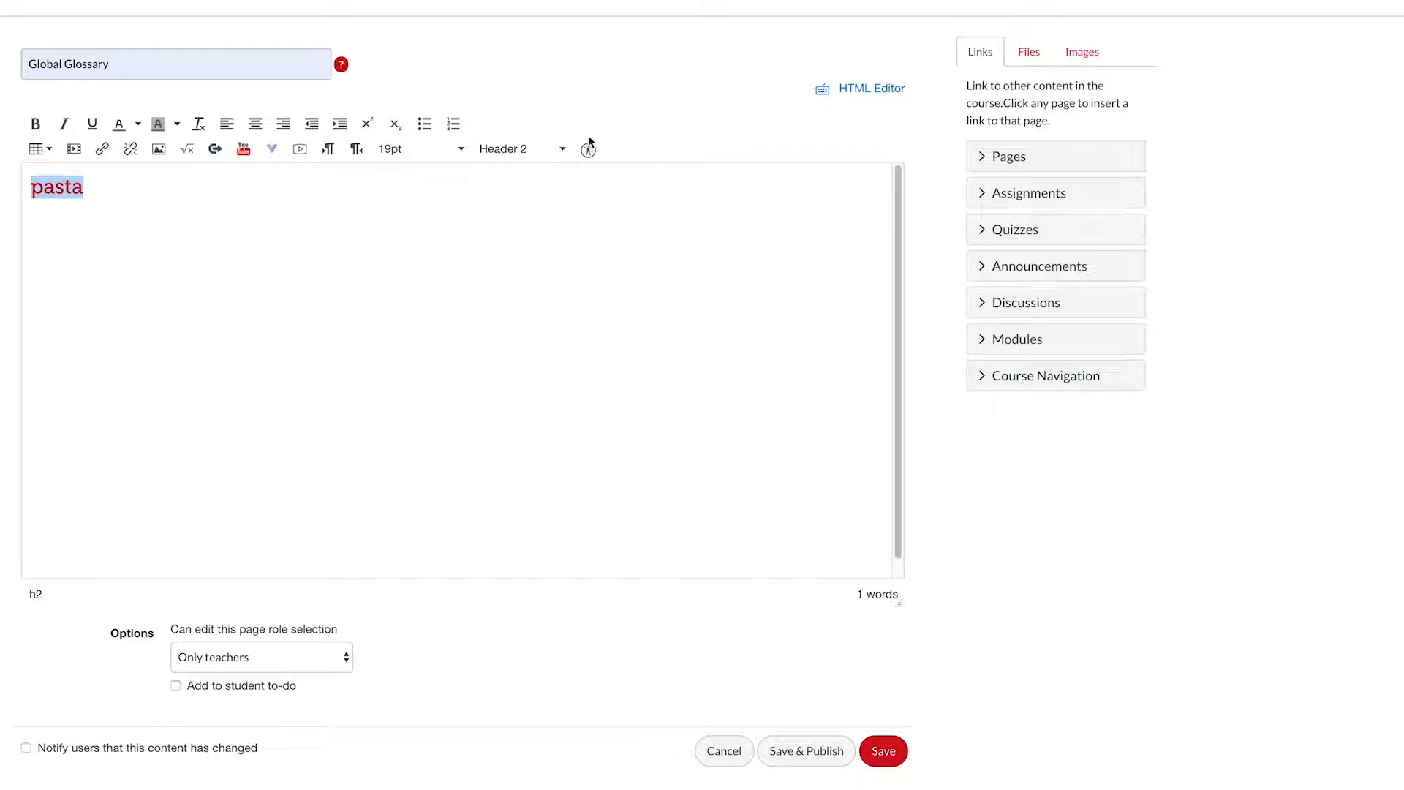
left_click(555, 150)
left_click(541, 202)
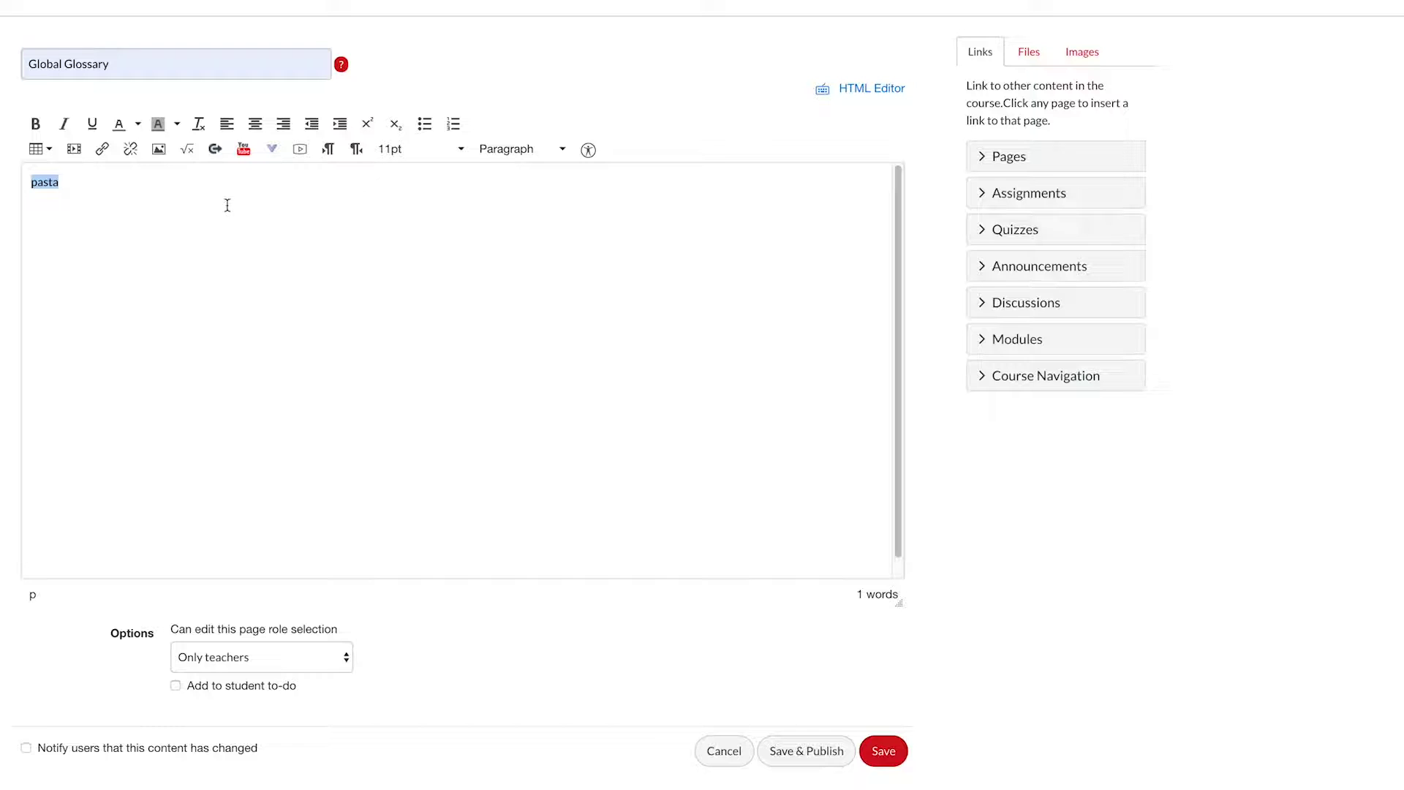
left_click(560, 150)
left_click(538, 205)
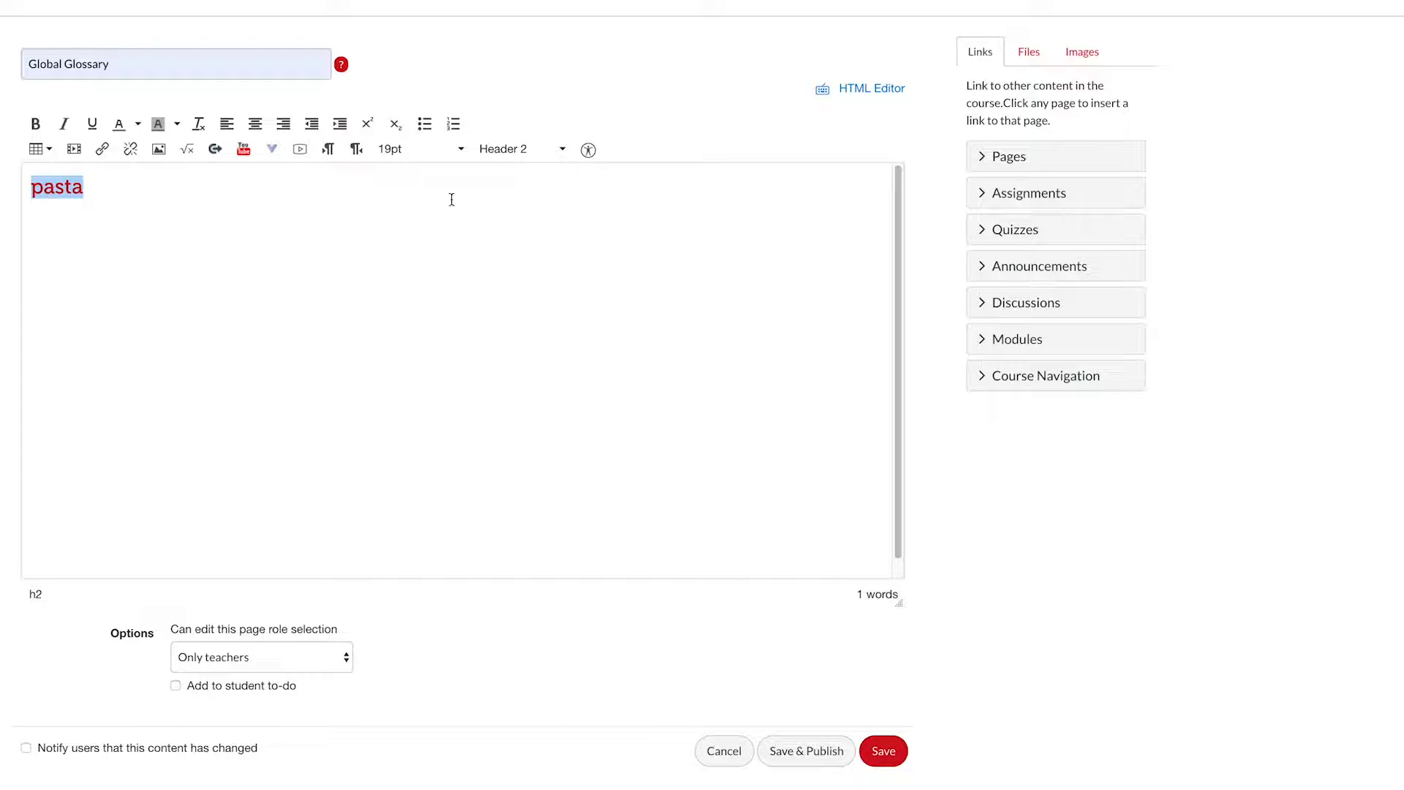
left_click(144, 185)
Define pasta as 'a carbohydrate made from durum wheat.' and type 'cooking' on the next line
key("Return")
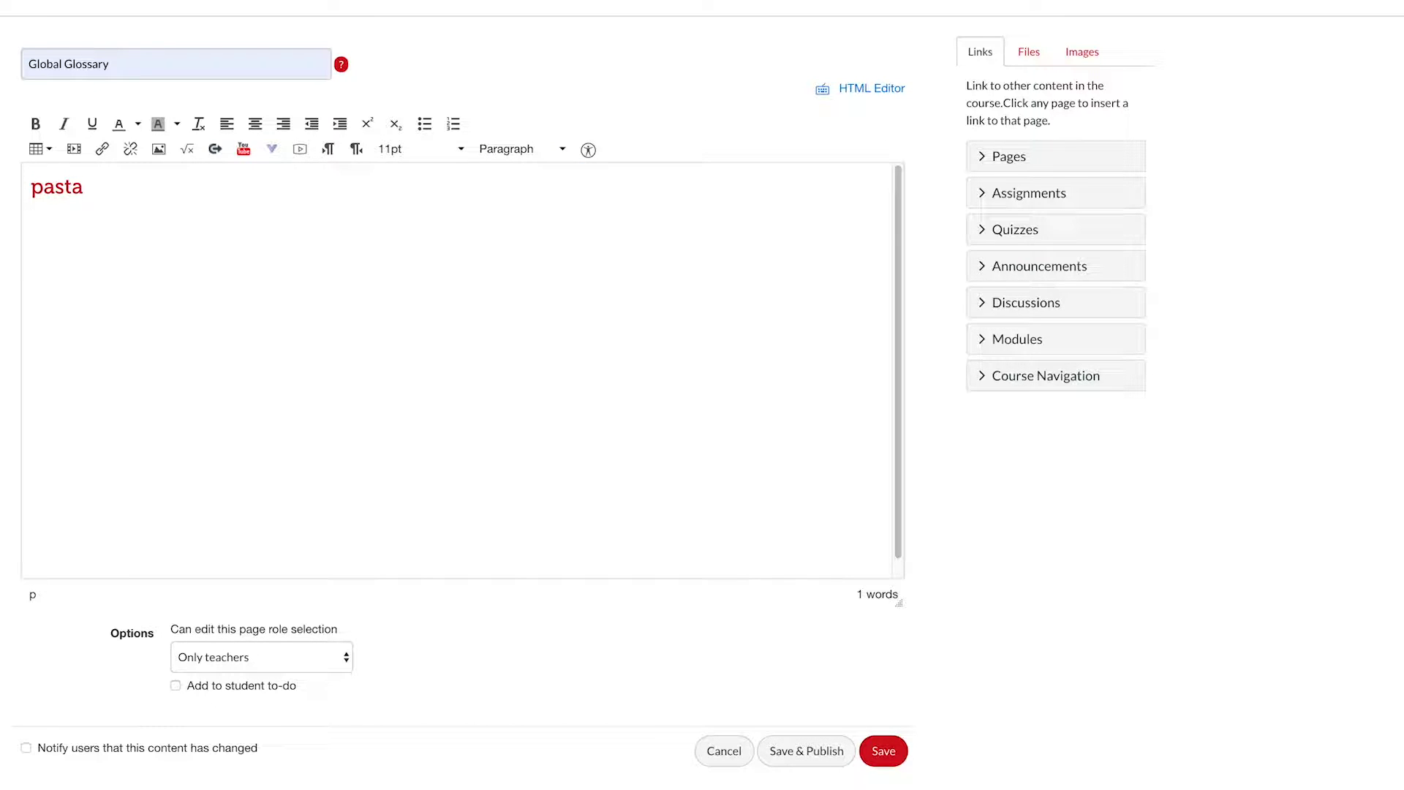
type("a carbohydtratye")
key("BackSpace")
key("BackSpace")
key("BackSpace")
key("BackSpace")
key("BackSpace")
type("rate made from durum wheat. ")
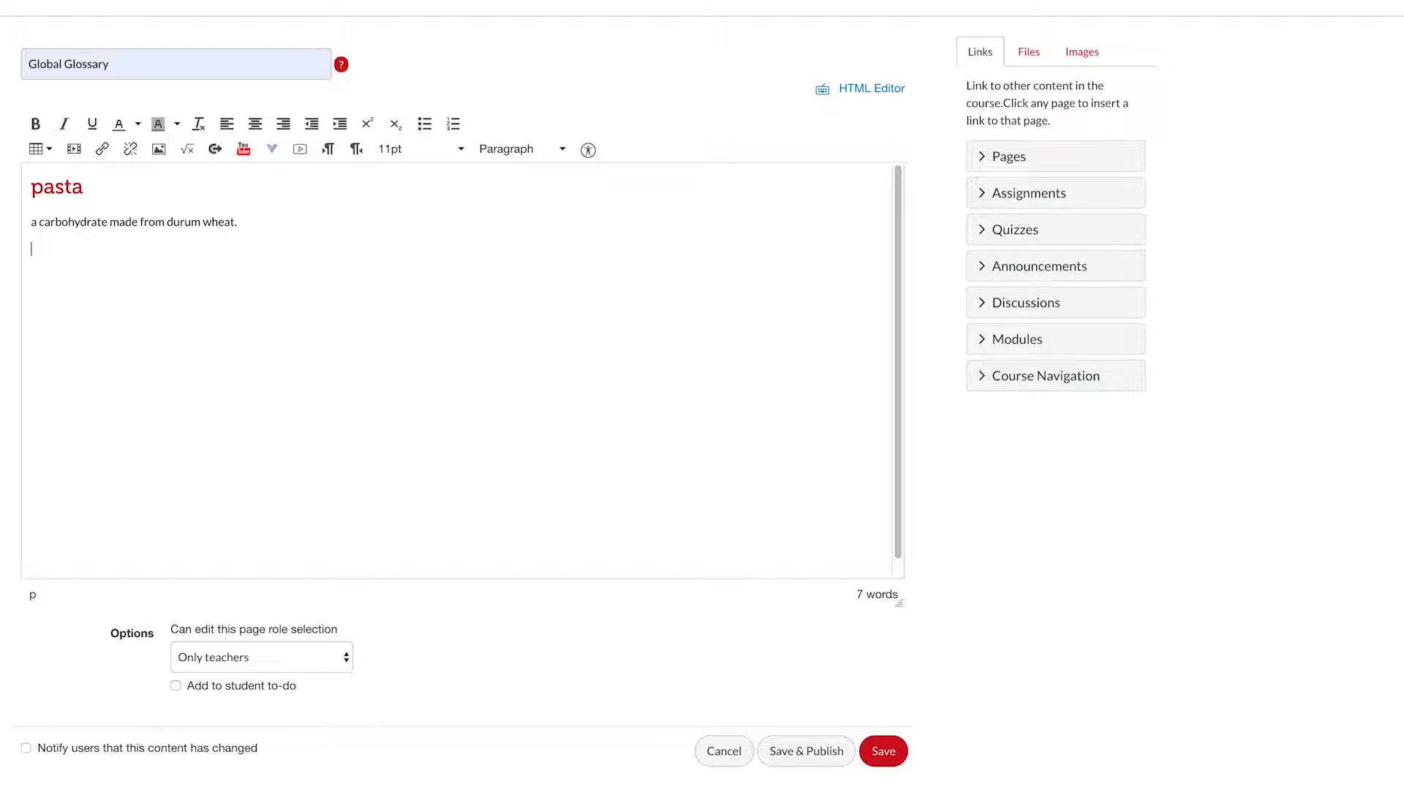
type("cooking")
key("Return")
Make 'cooking' a Header 2 heading defined as 'The process of preparing ingredients into a meal', then type 'fresh ingredients'
left_click_drag(74, 250, 31, 250)
left_click(558, 147)
left_click(533, 204)
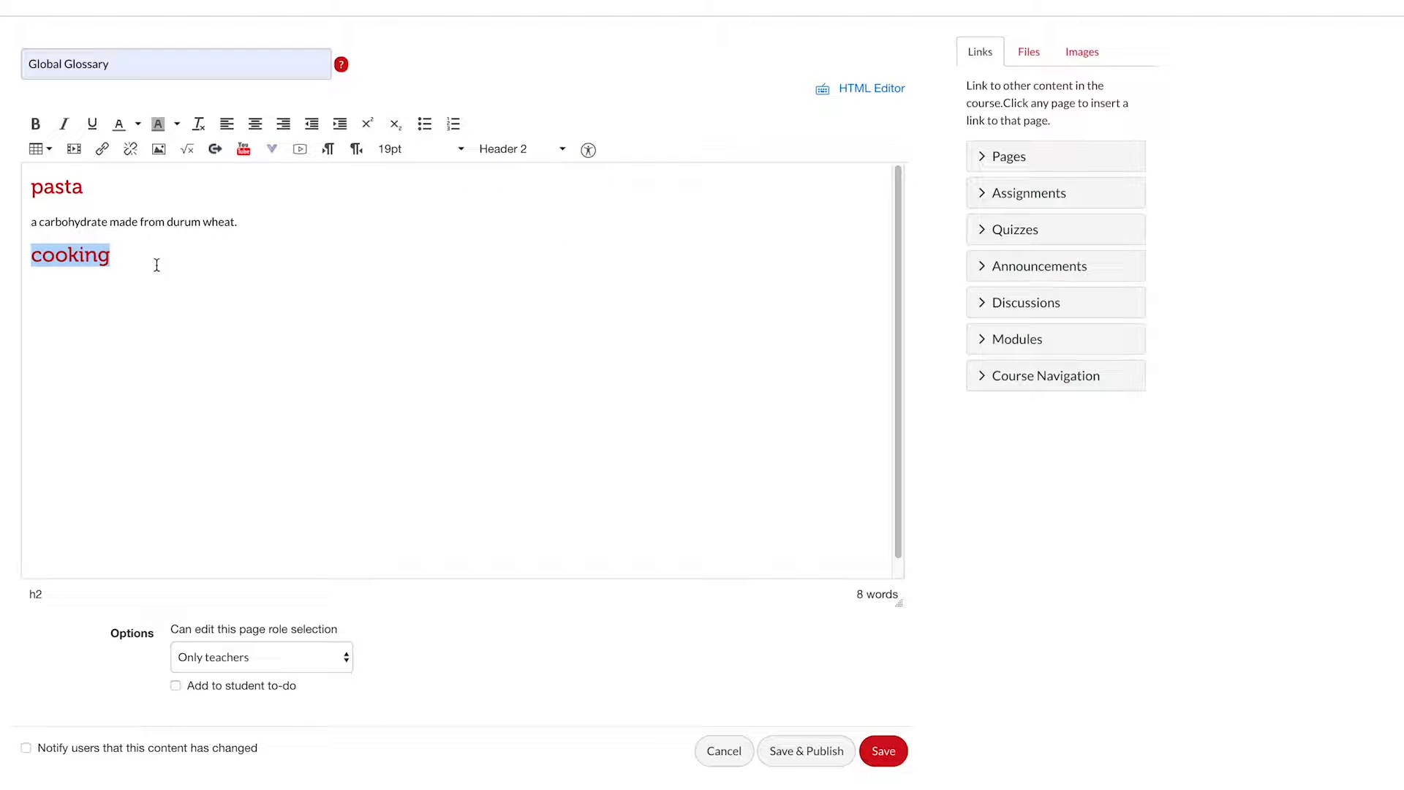
left_click(156, 265)
key("Return")
type("The pro")
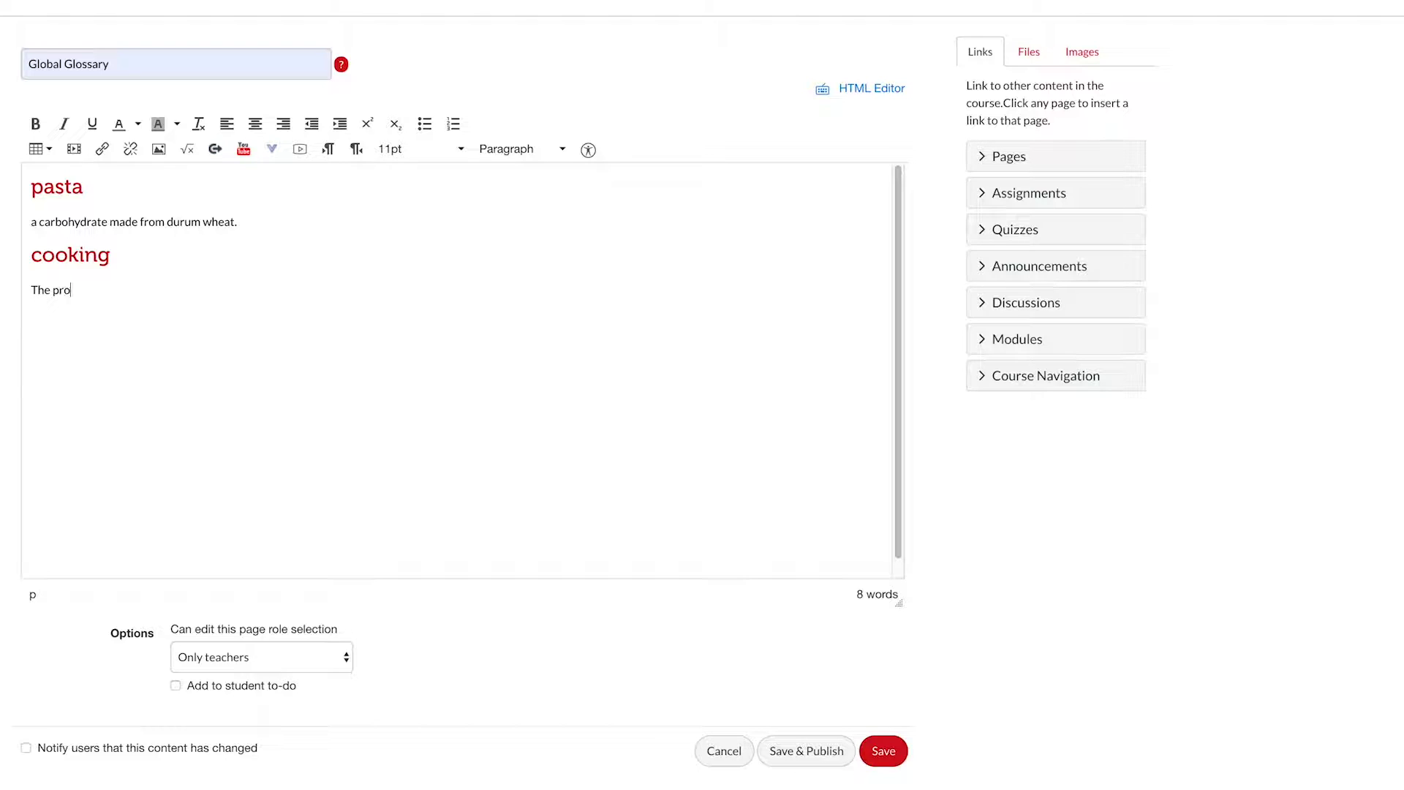
type("cess of preparing ingredients")
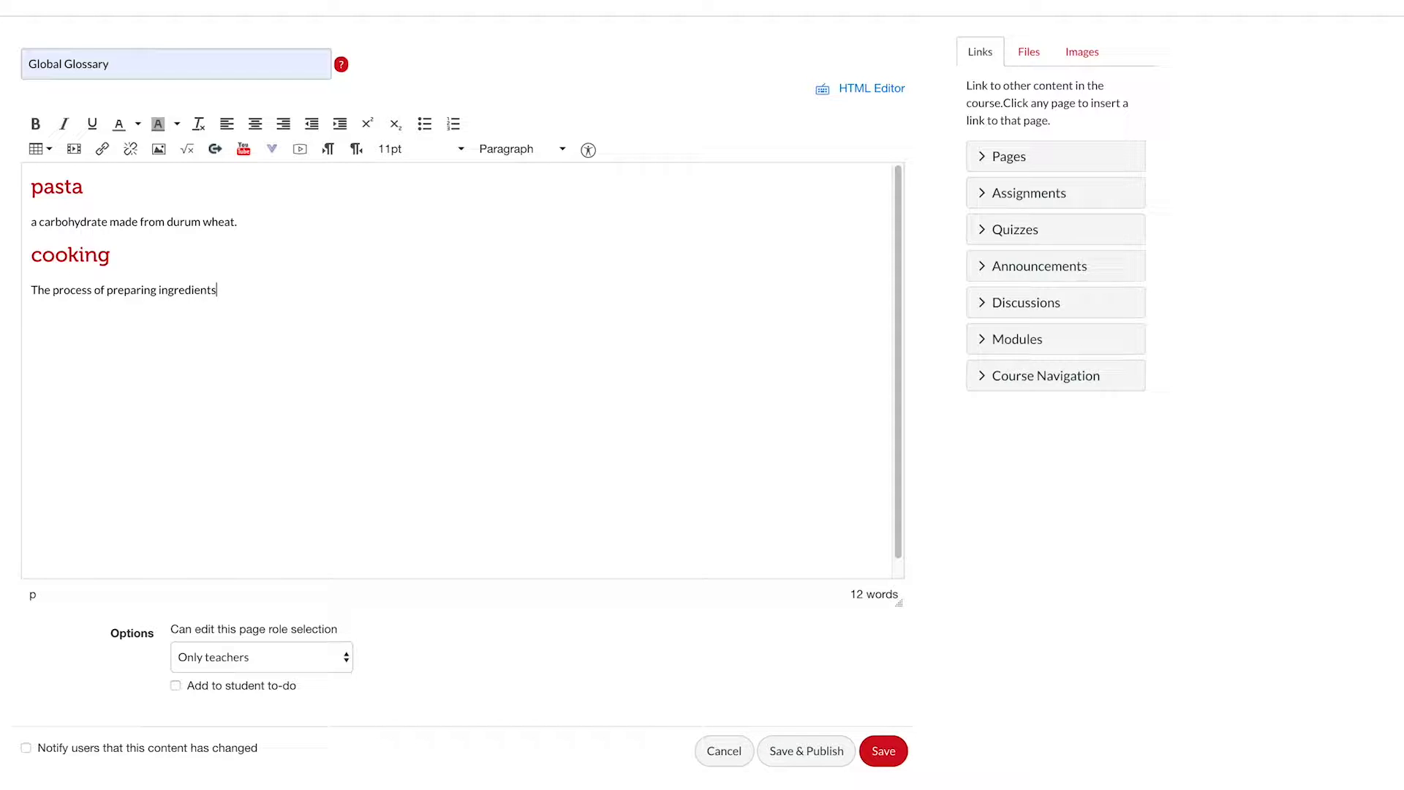
type(" into a meal ")
type("fresh ingre")
type("dients")
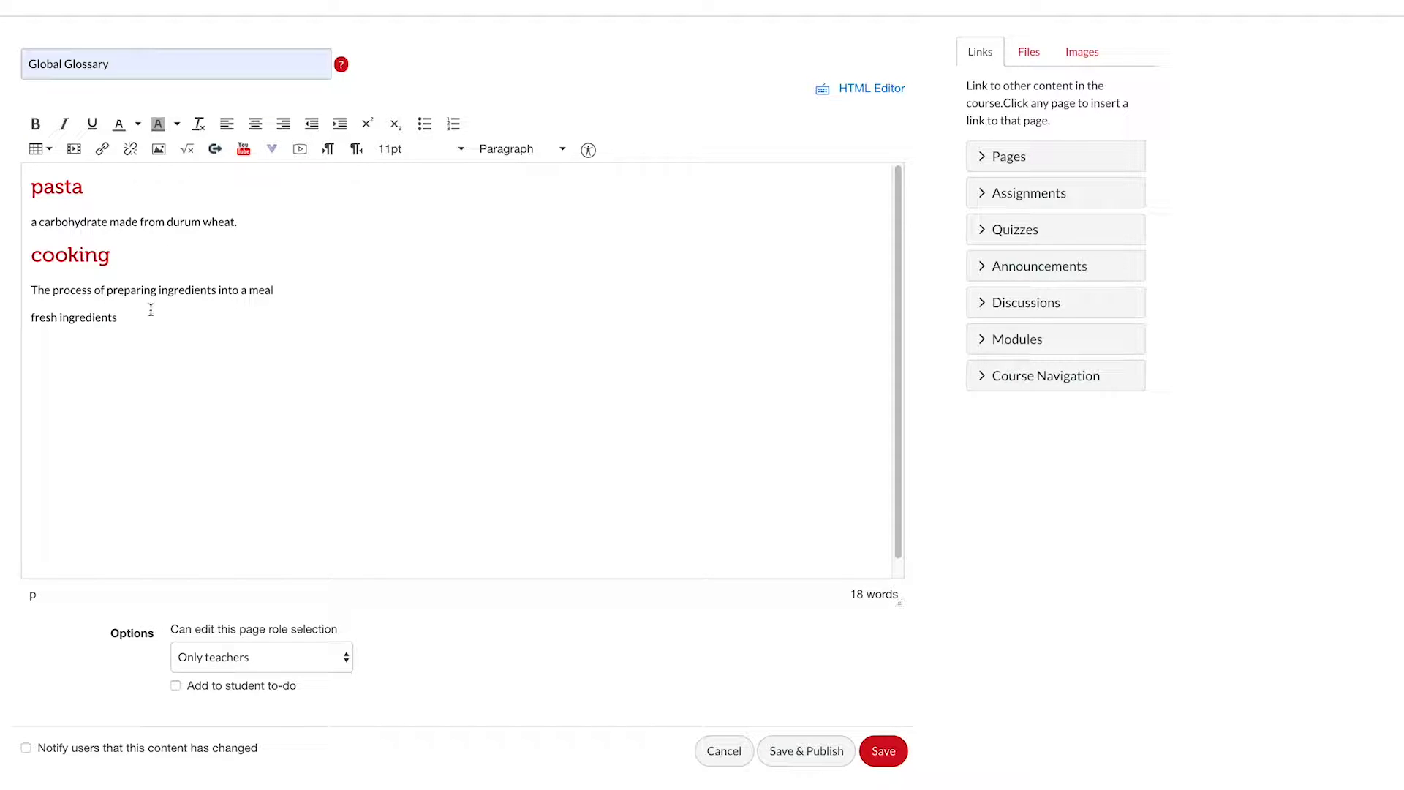
Make 'fresh ingredients' a Header 2 heading and capitalise the 'A' starting the pasta definition
left_click_drag(151, 314, 31, 319)
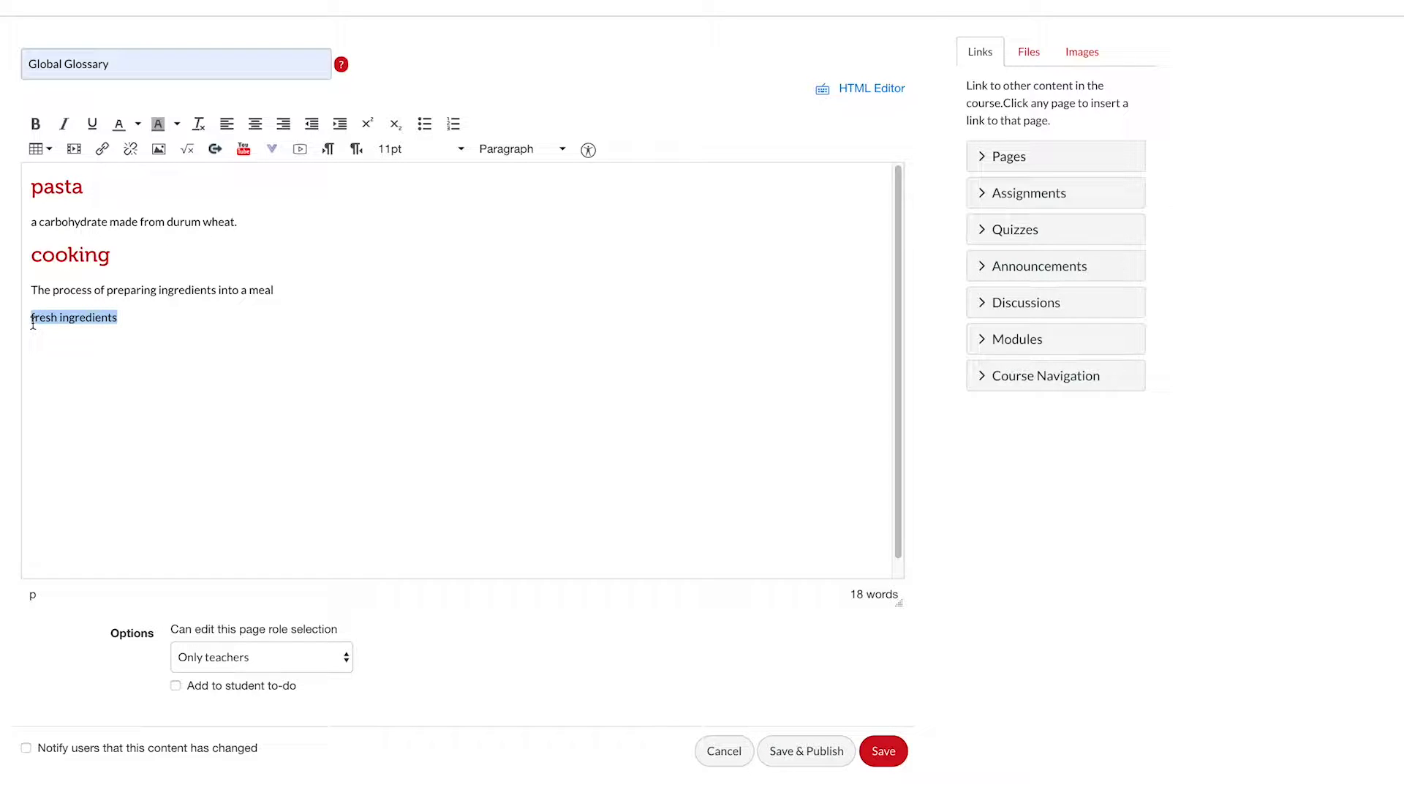
left_click(560, 151)
left_click(523, 206)
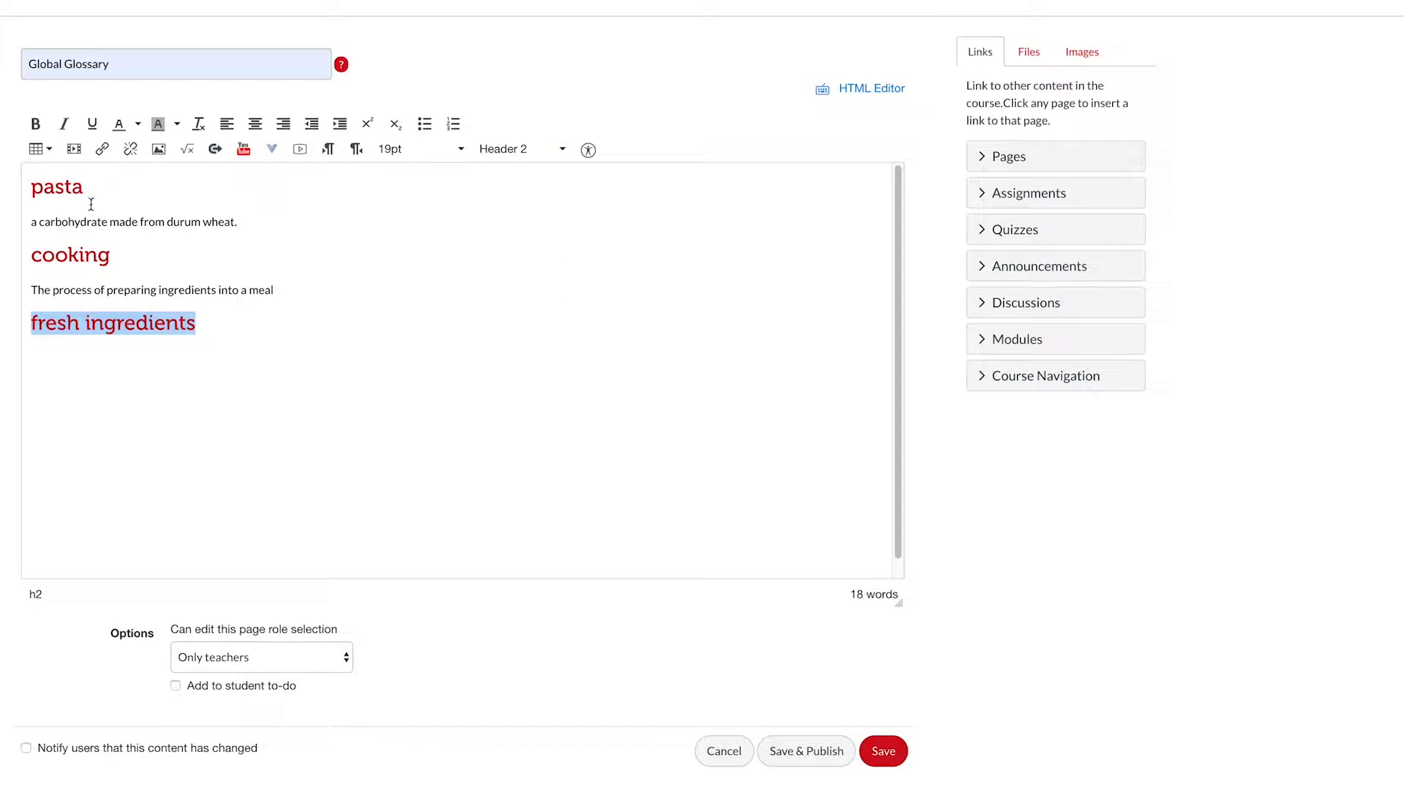
left_click(38, 221)
key("BackSpace")
type("A")
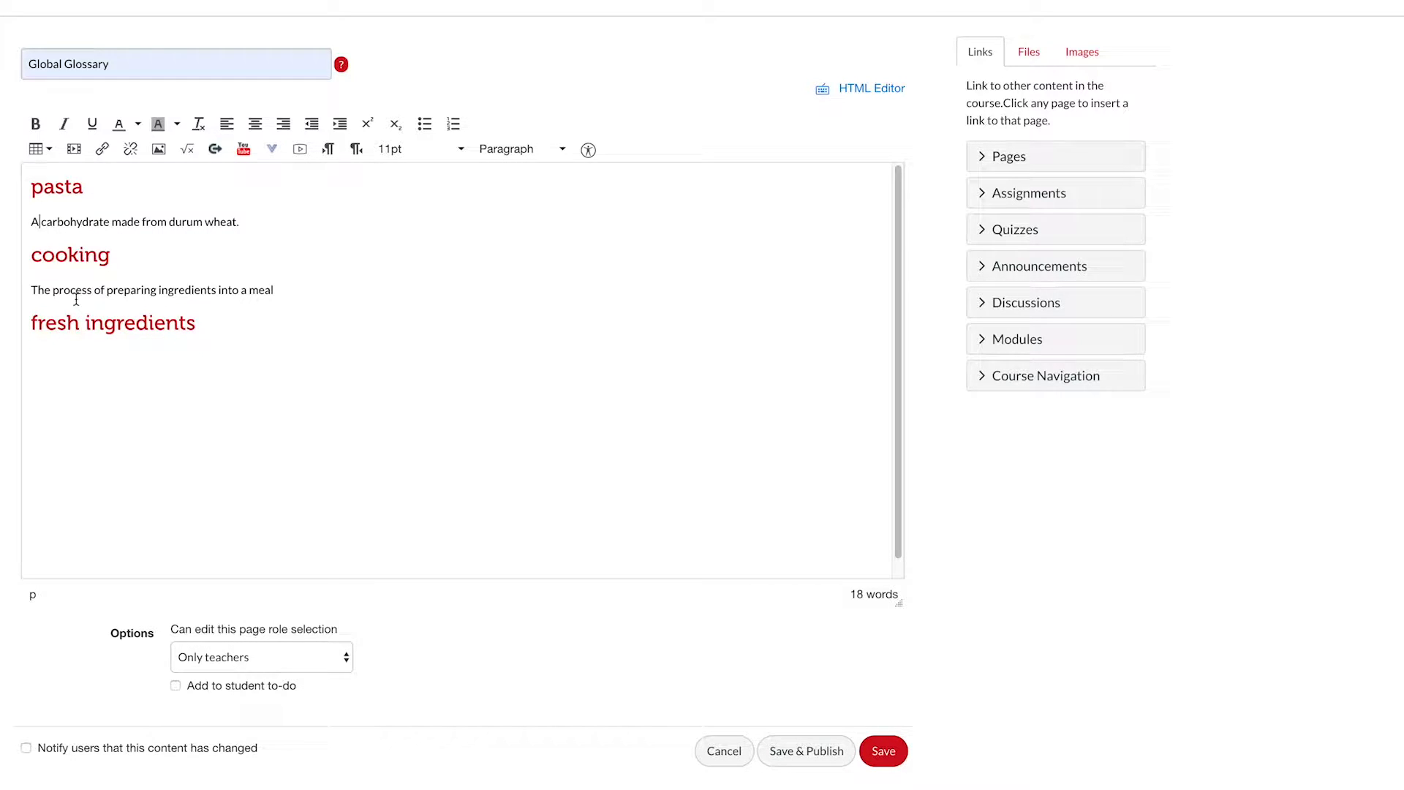
Define fresh ingredients as herbs and vegetables that are perishable and don't contain preservatives
left_click(242, 318)
key("Return")
type("Things such a")
type("s herbs and vegetables ")
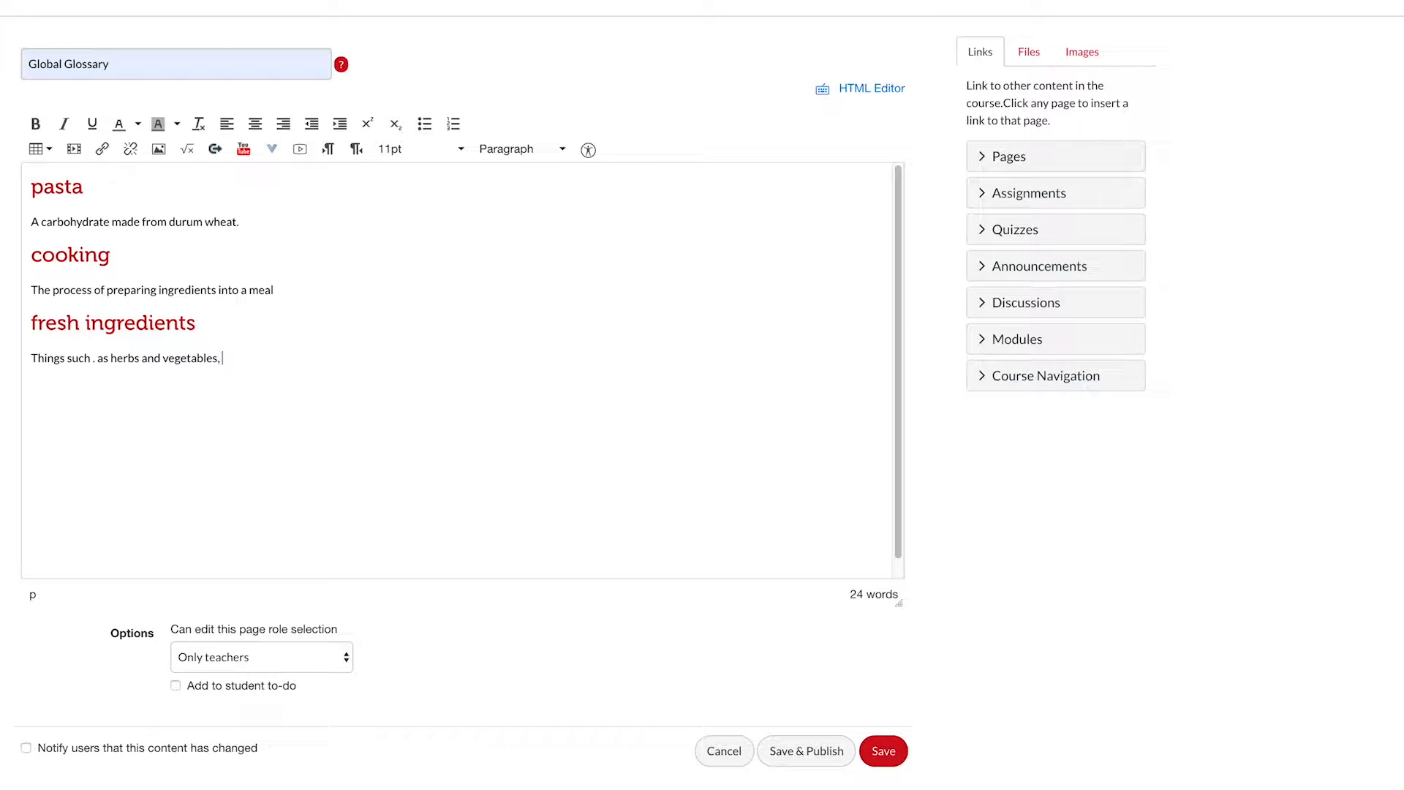
type("which are ingredients that are per")
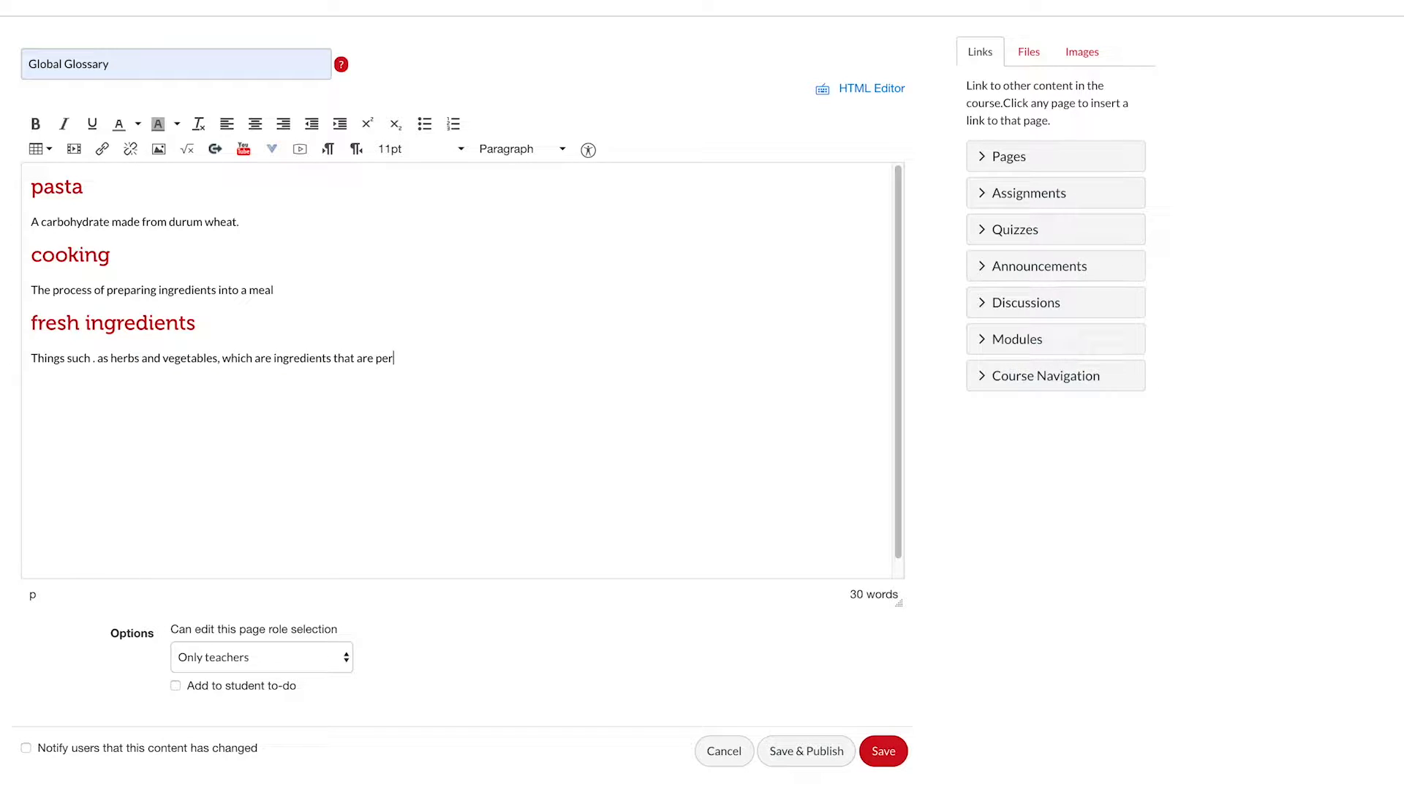
type("oisha")
key("BackSpace")
key("BackSpace")
key("BackSpace")
type("ishable and don't contain prezse")
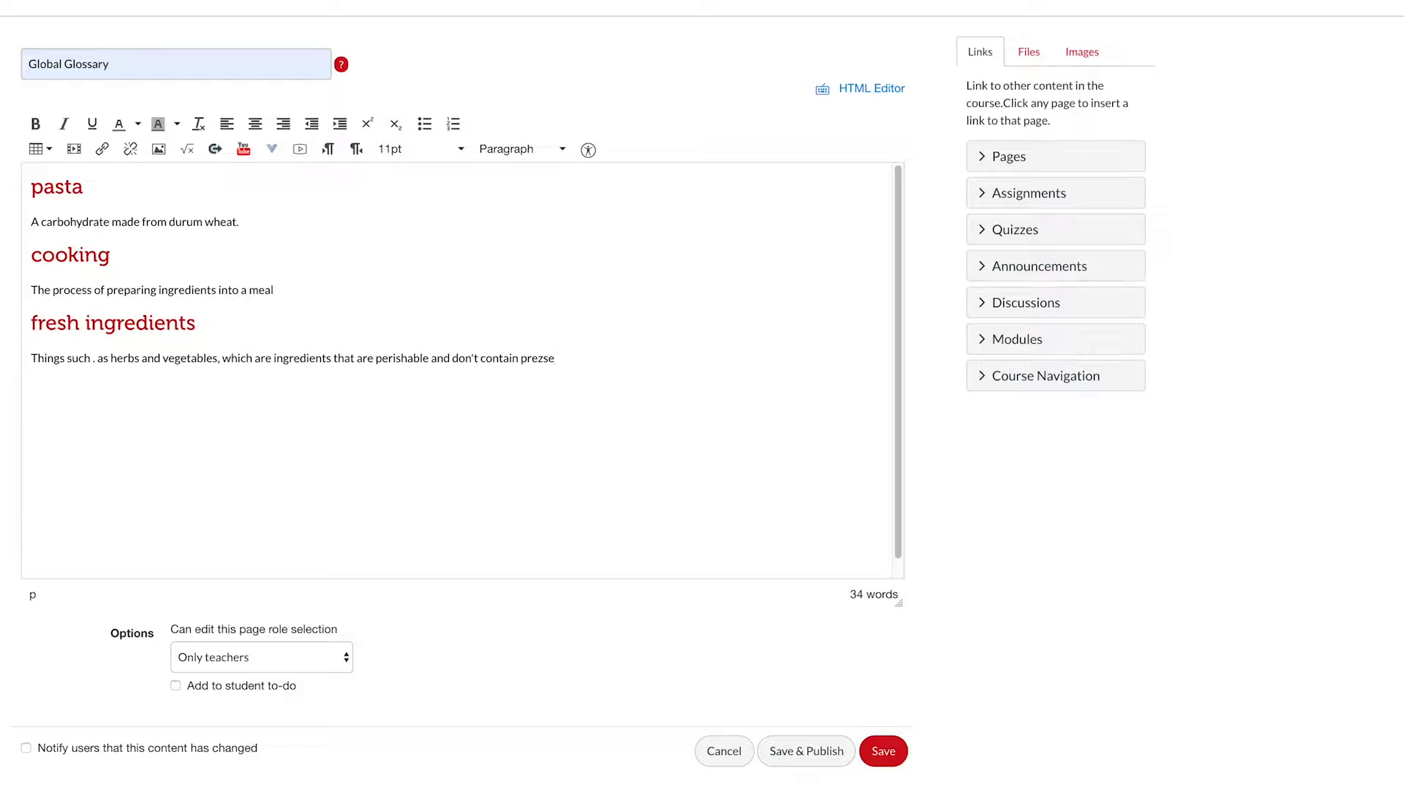
key("BackSpace")
type("servatives.")
left_click(97, 360)
key("BackSpace")
key("BackSpace")
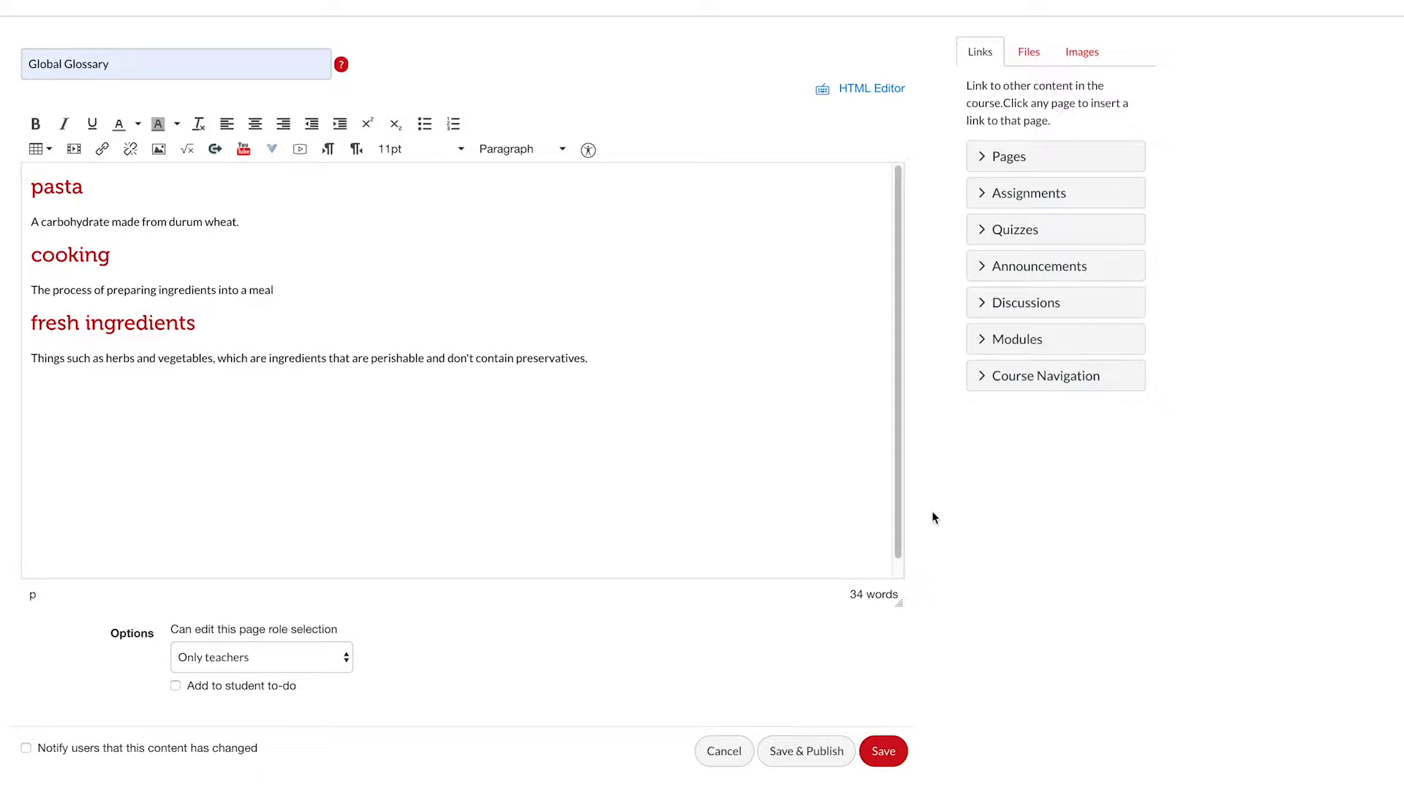
Save the Global Glossary page and check the definition tooltips for pasta, cooking and fresh ingredients on the course home page
left_click(885, 752)
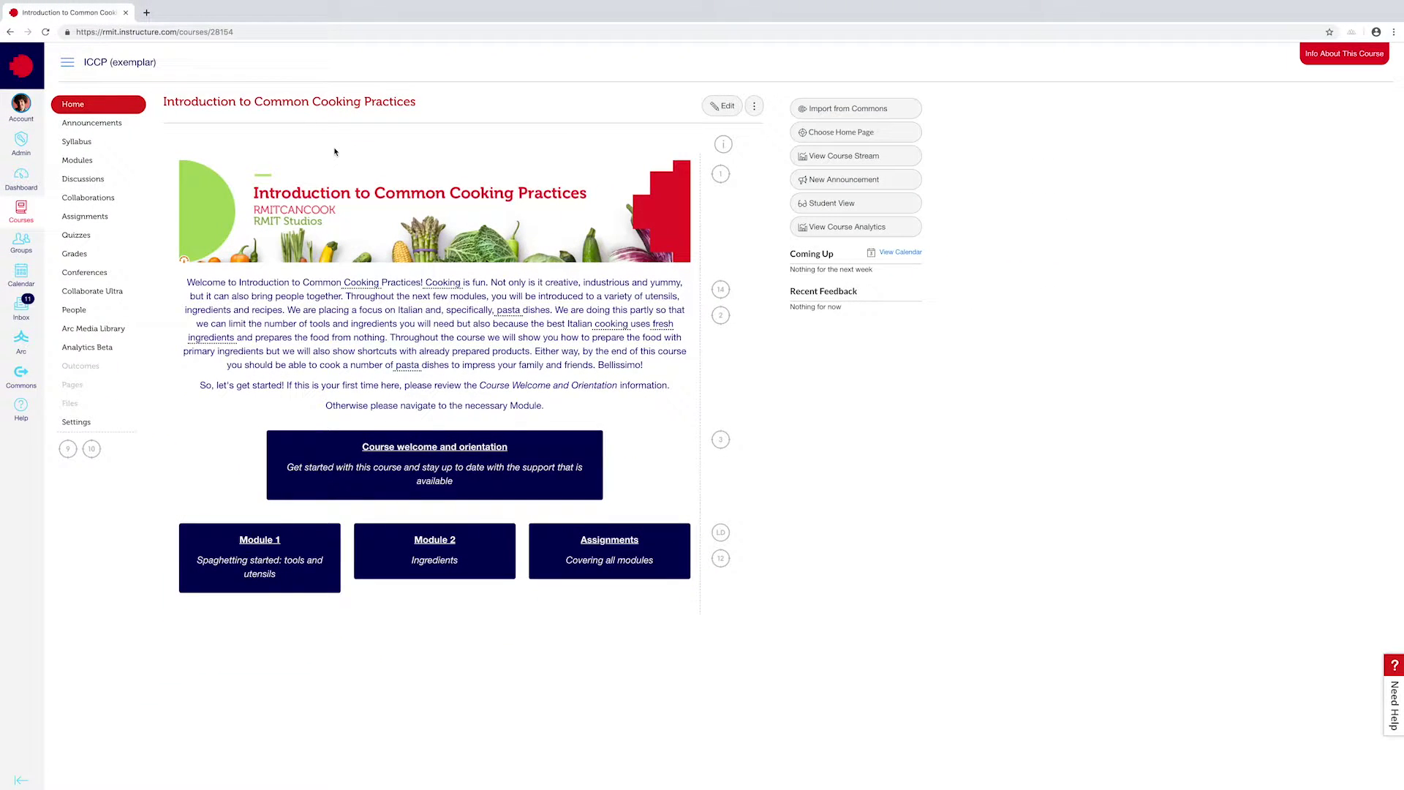
mouse_move(352, 283)
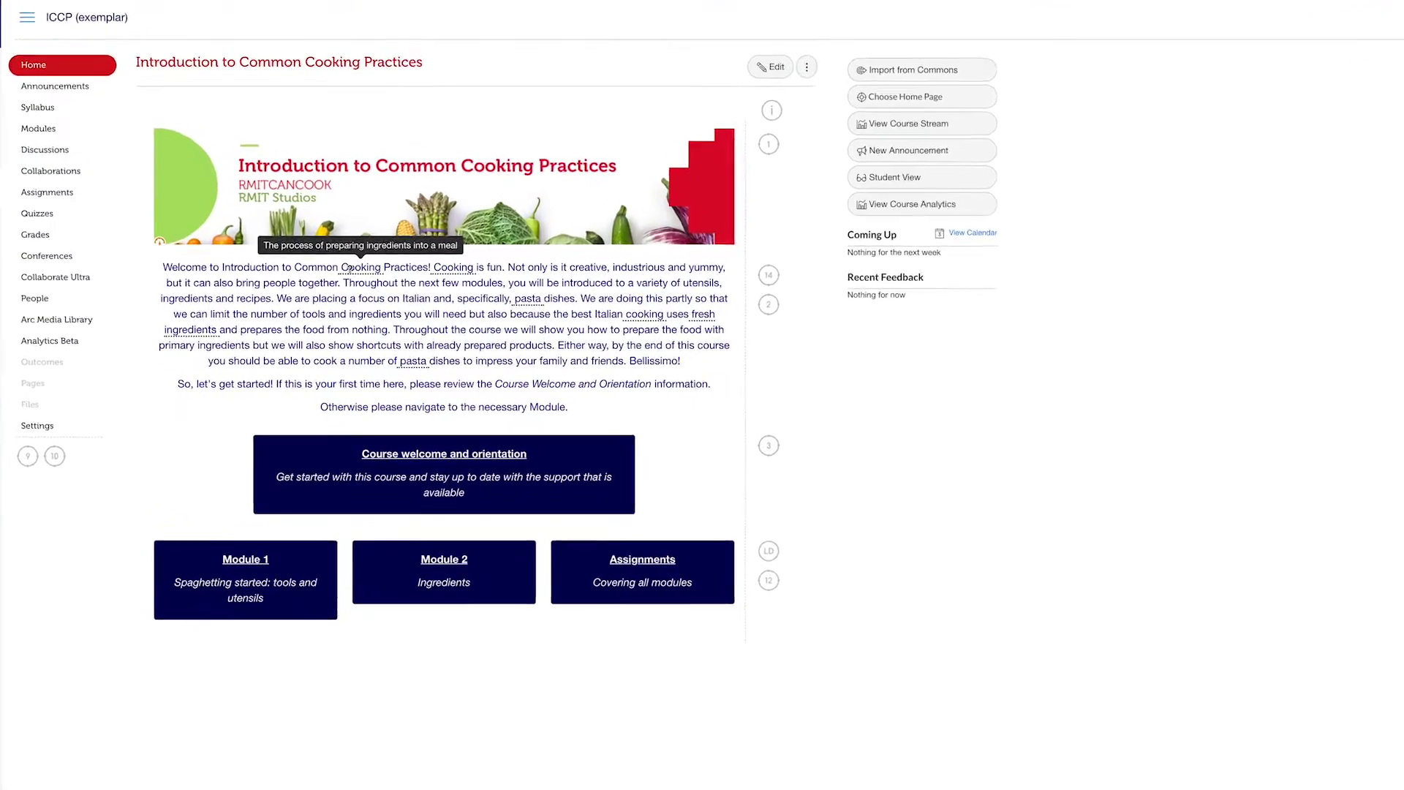
mouse_move(499, 203)
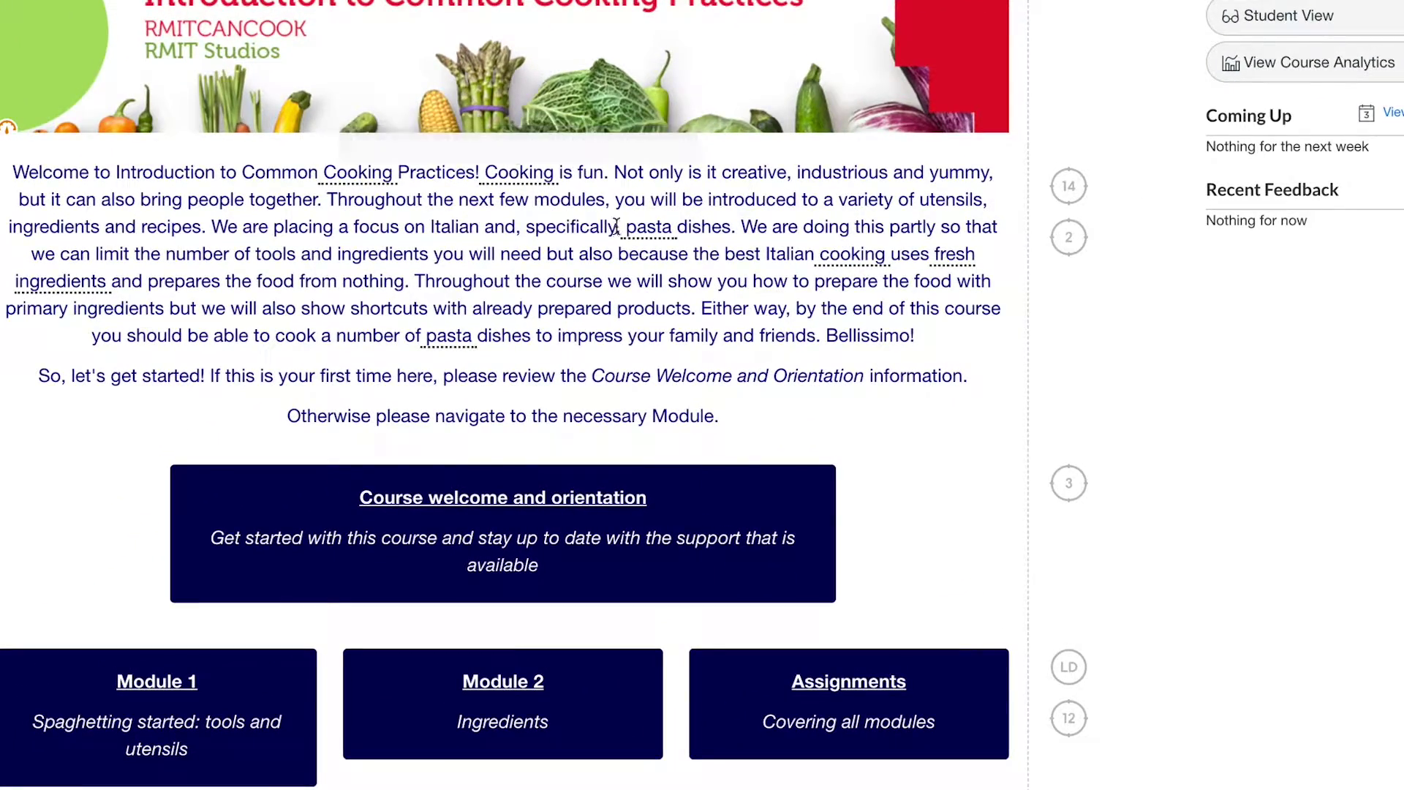
mouse_move(667, 232)
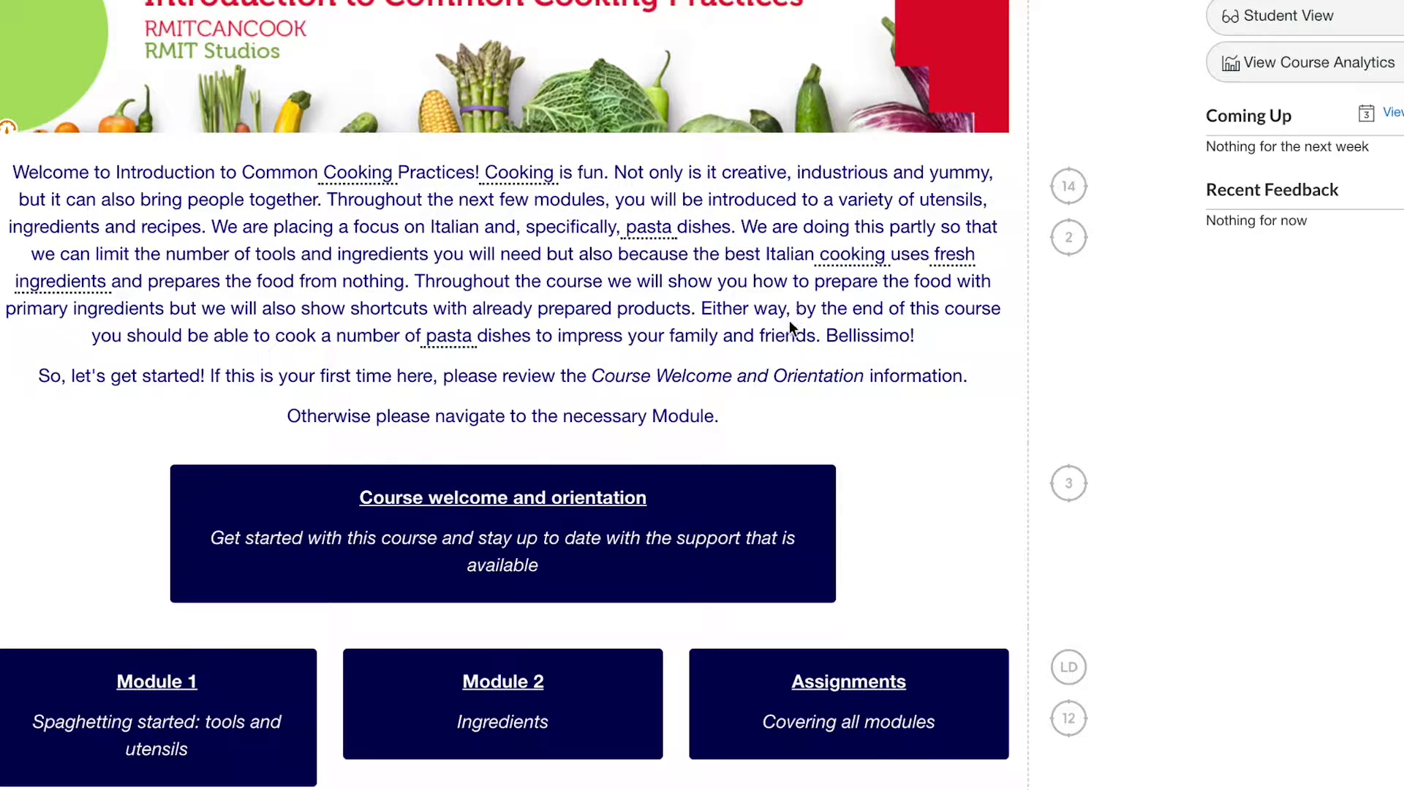
mouse_move(466, 343)
mouse_move(952, 264)
mouse_move(847, 256)
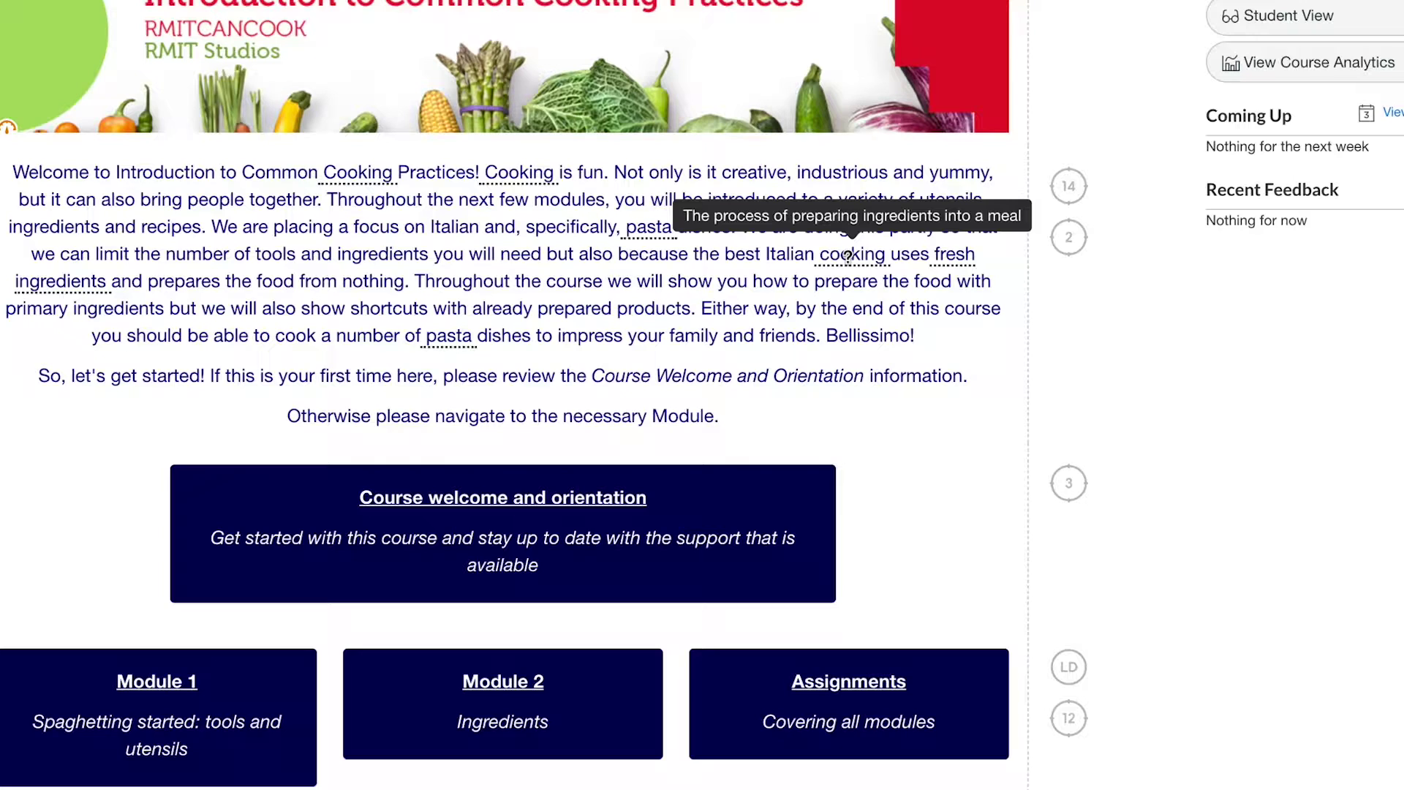
mouse_move(510, 173)
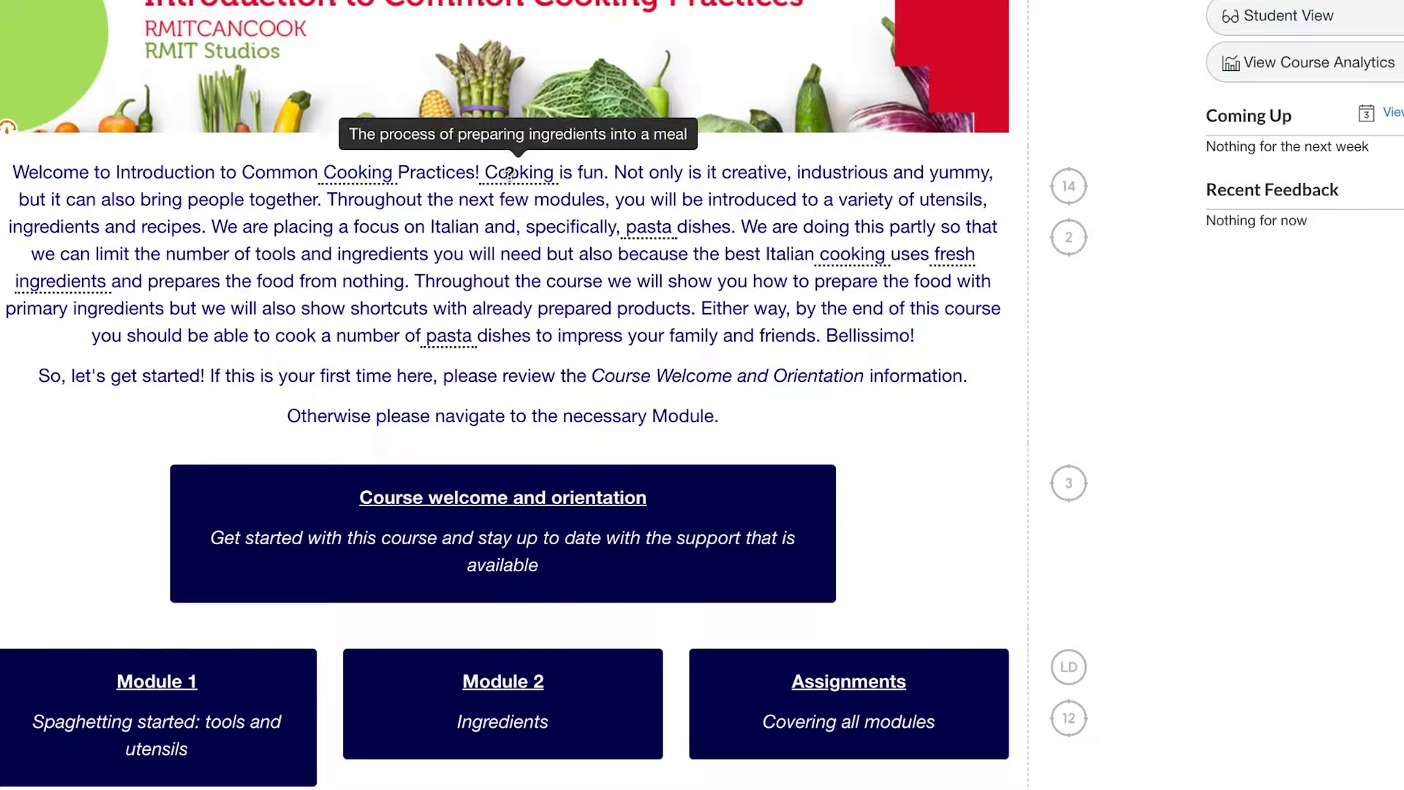